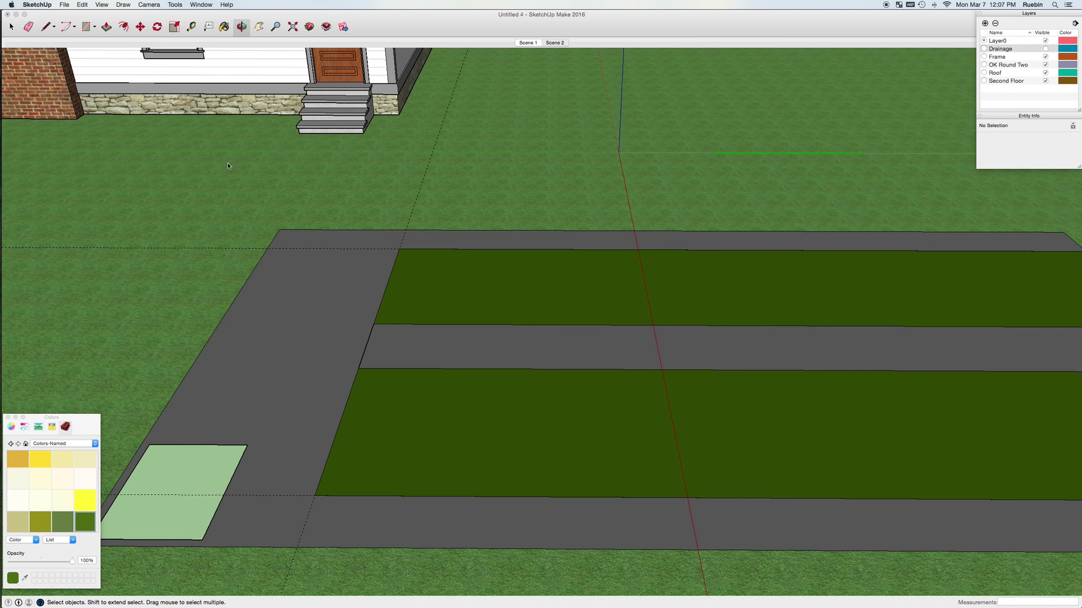
- Import 5-by-10-rack-with-25-ZipGrow-Towers.skp and place the rack on the near-house green bed, by its front corner
left_click(64, 4)
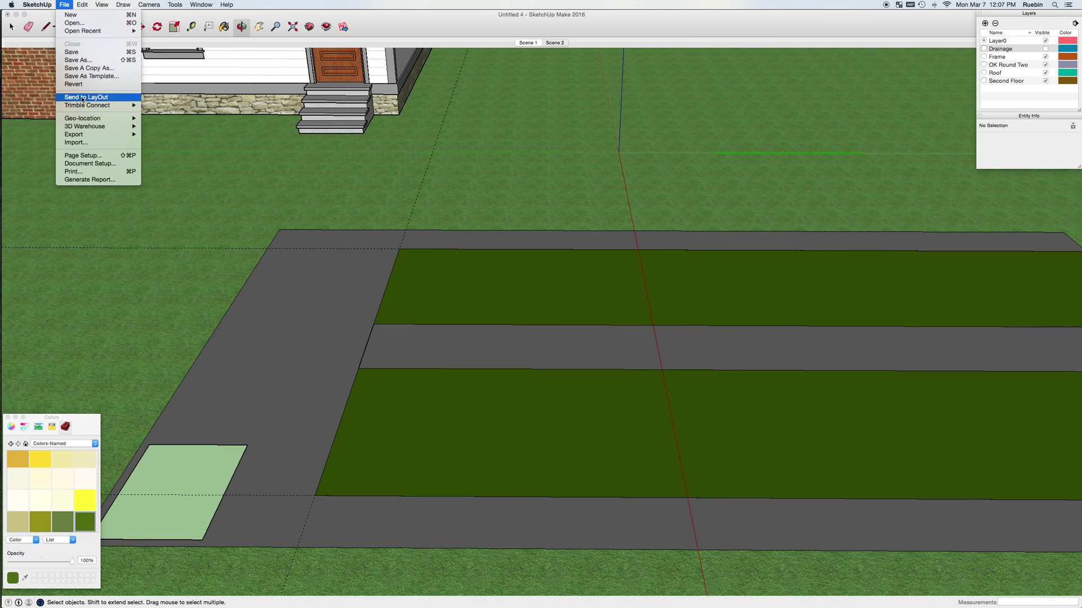
left_click(82, 143)
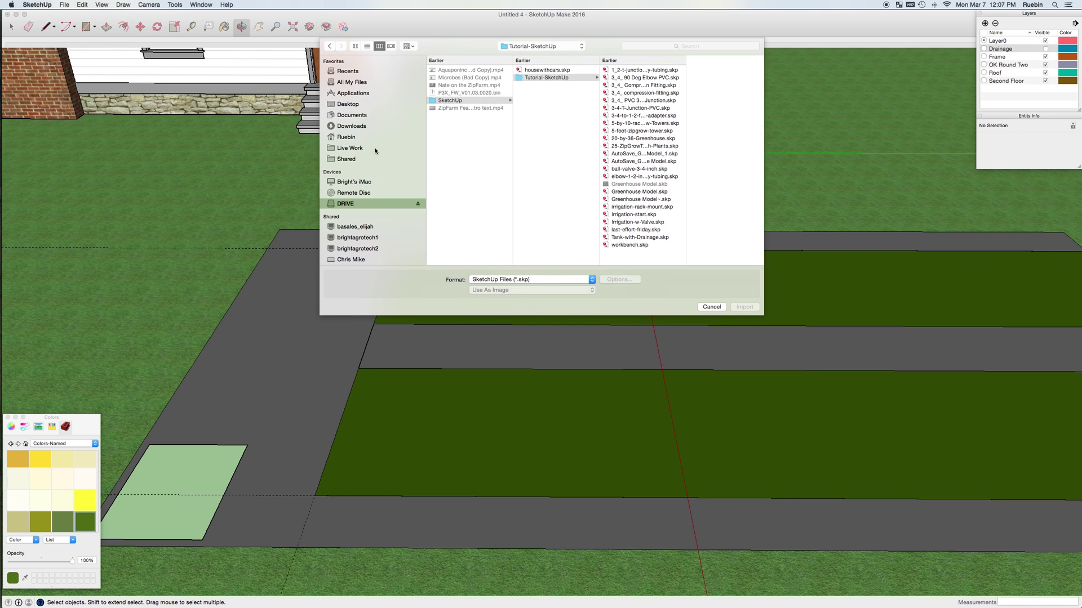
double_click(686, 66)
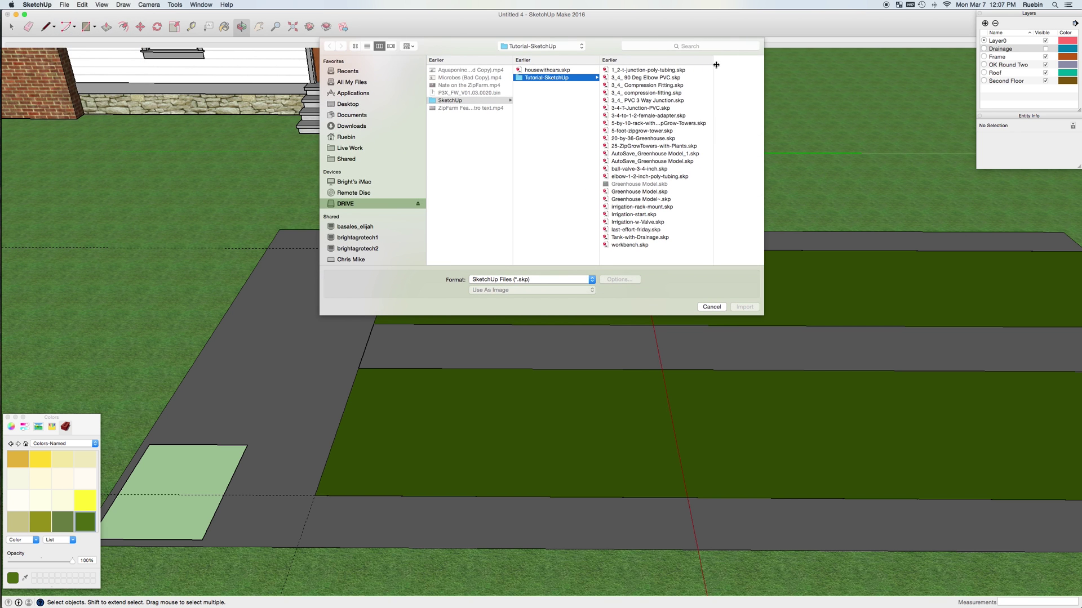
left_click(647, 124)
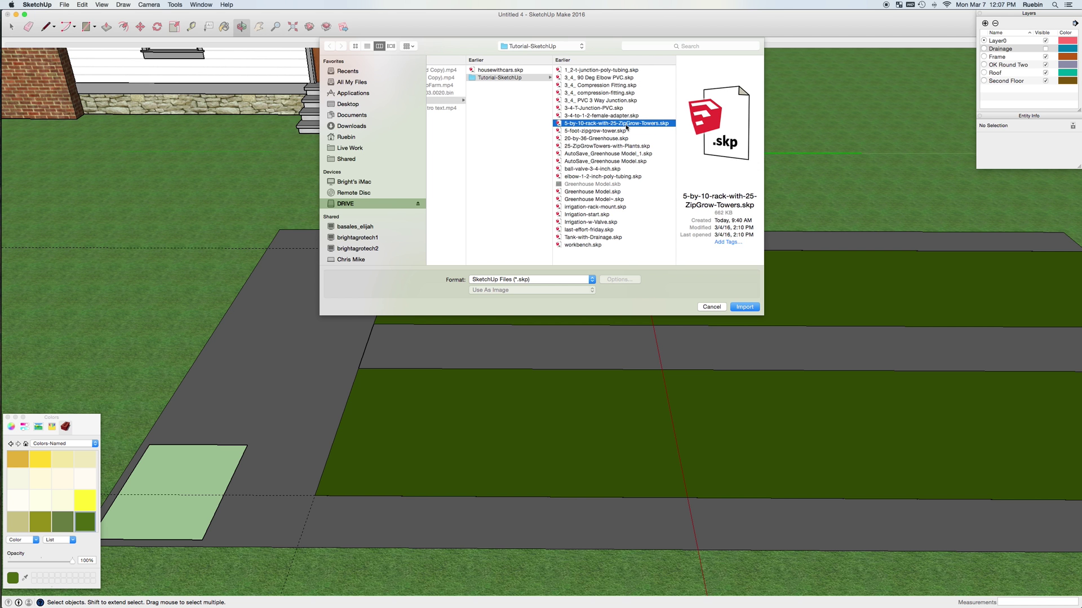
left_click(745, 307)
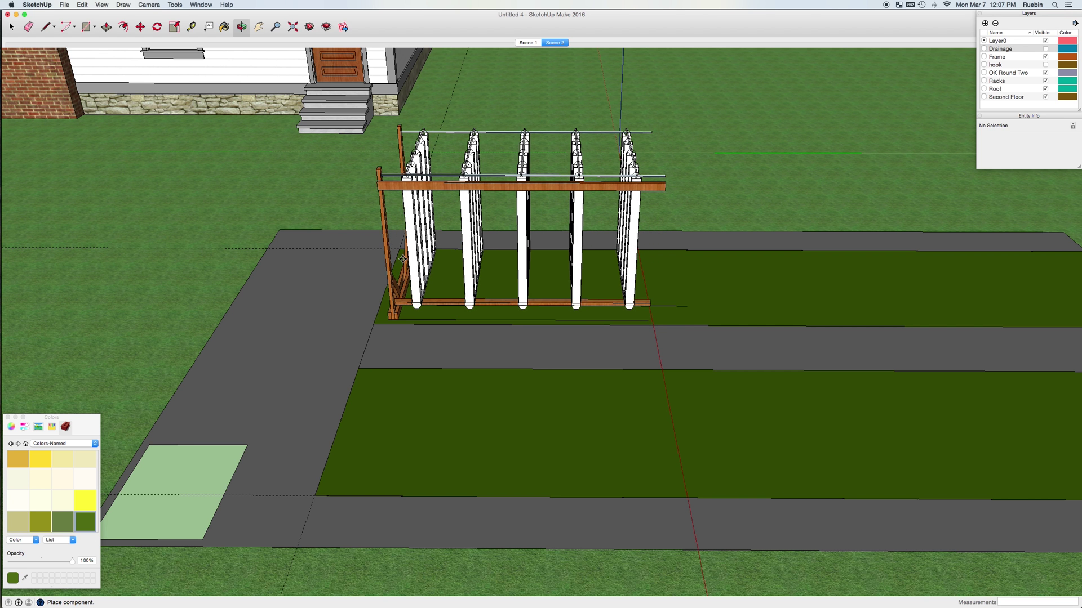
left_click(403, 260)
- Move the rack by the bottom endpoint of its wooden corner post onto the front corner of the green bed
scroll(378, 322, "up", 5)
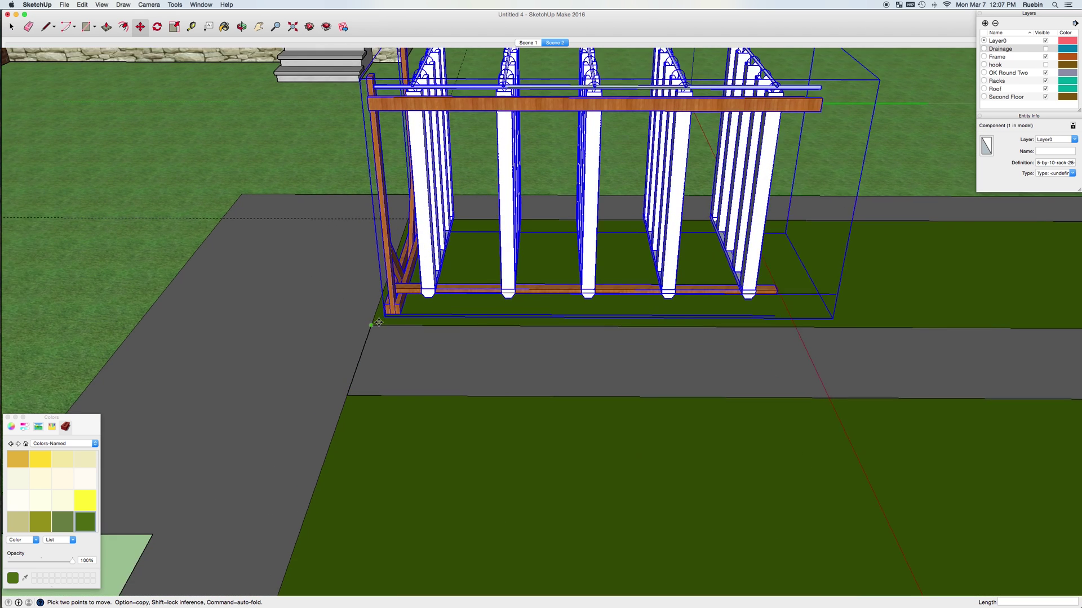
scroll(378, 322, "up", 3)
scroll(386, 314, "up", 4)
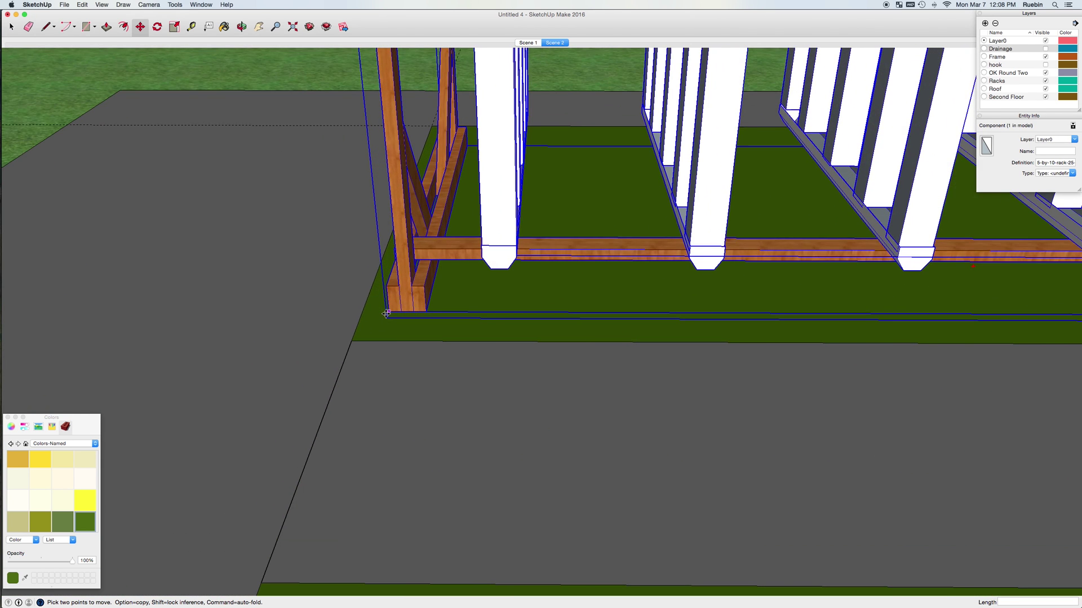
left_click(394, 309)
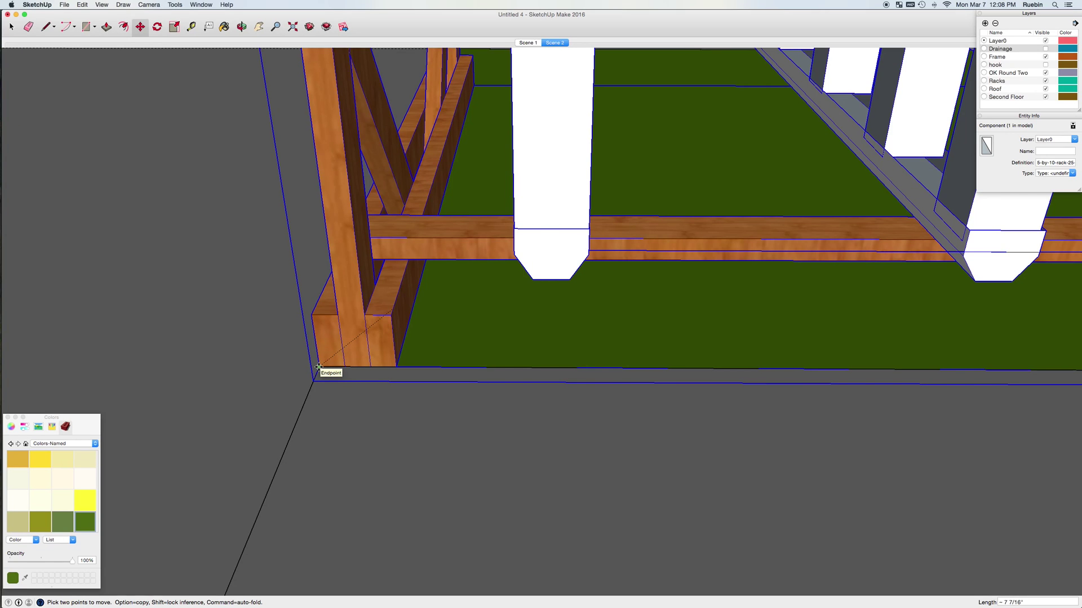
left_click(318, 367)
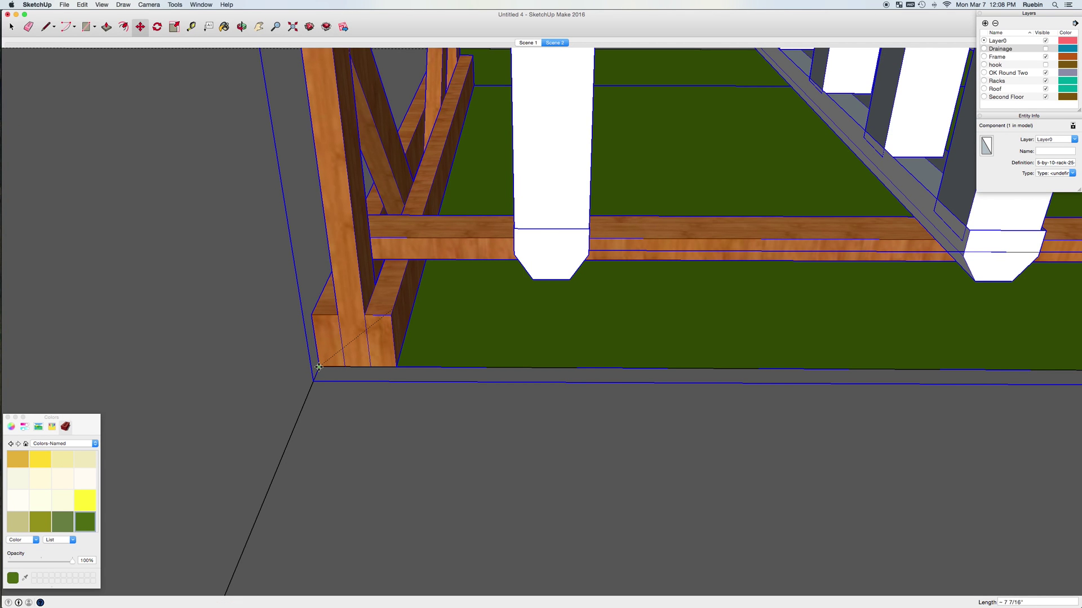
scroll(386, 370, "down", 3)
scroll(385, 370, "down", 10)
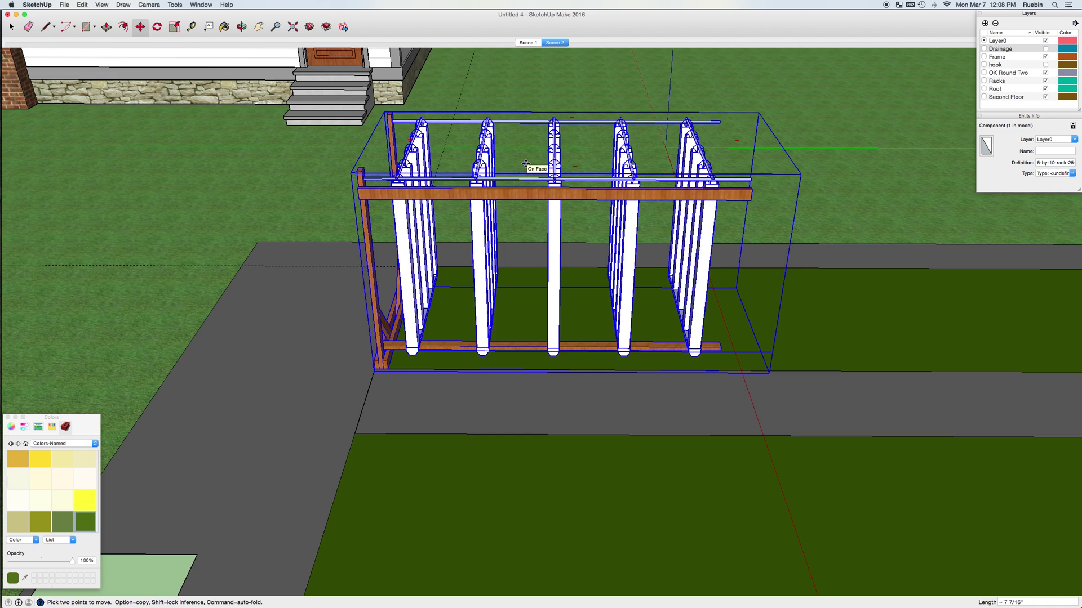
- Try rotating the rack about its vertical axis with the Move tool's rotation grips
middle_click_drag(524, 164, 554, 283)
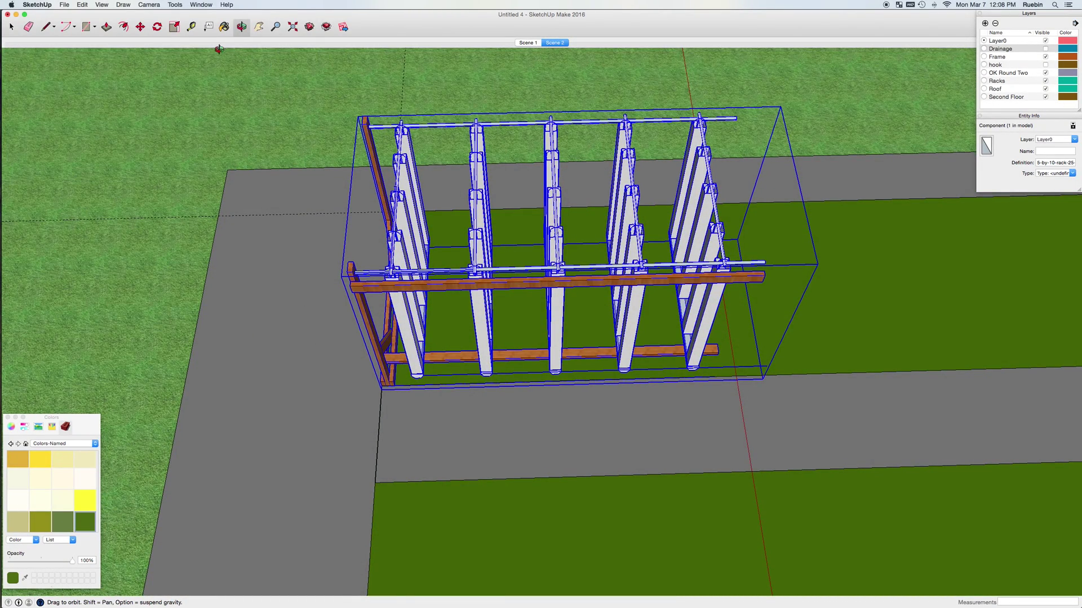
left_click(141, 28)
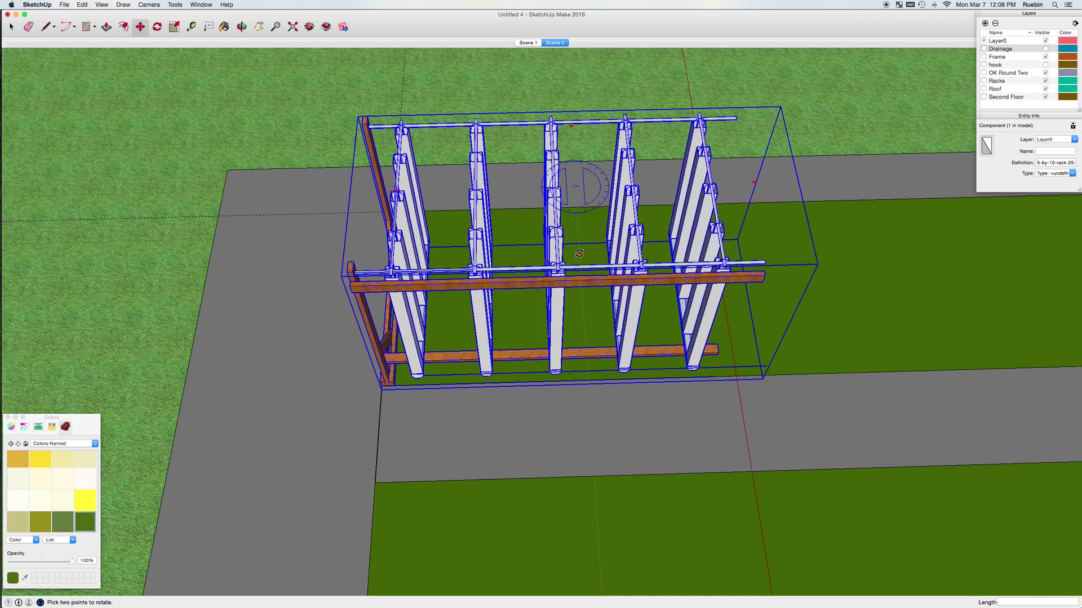
left_click(579, 253)
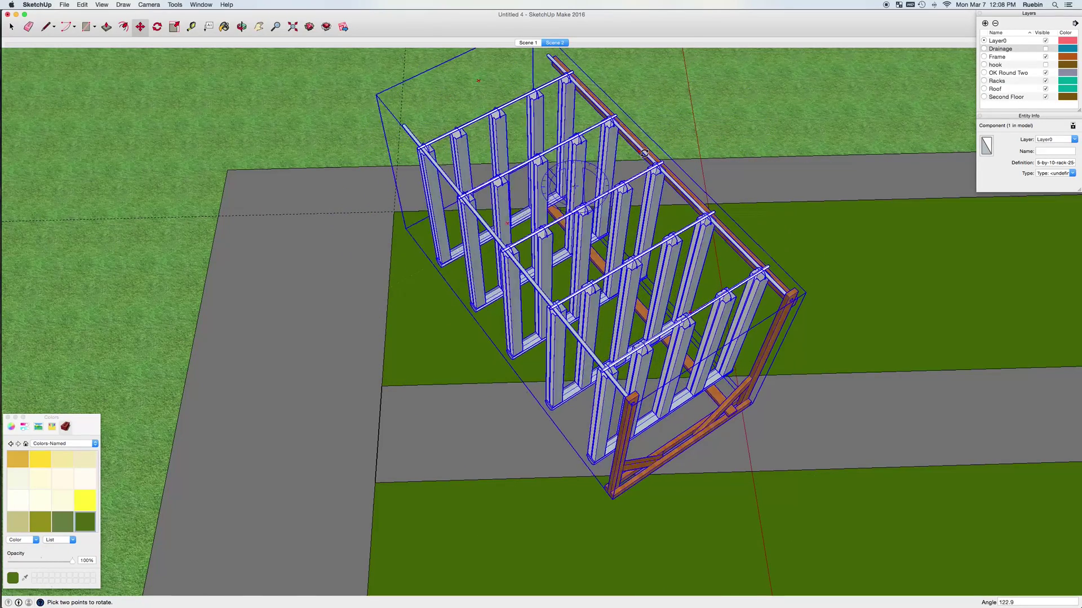
left_click(588, 277)
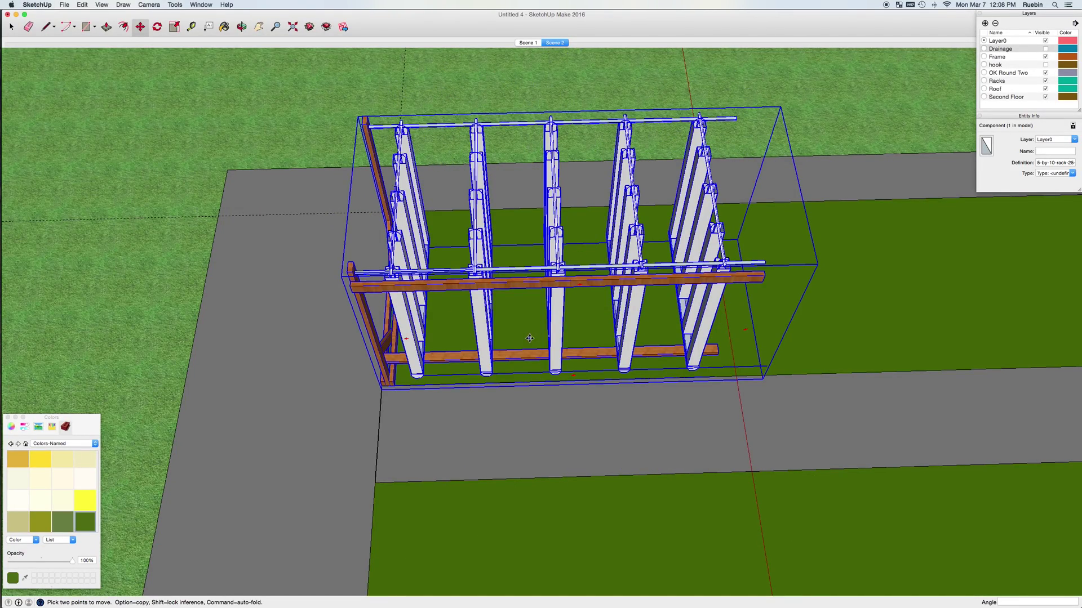
scroll(529, 339, "down", 2)
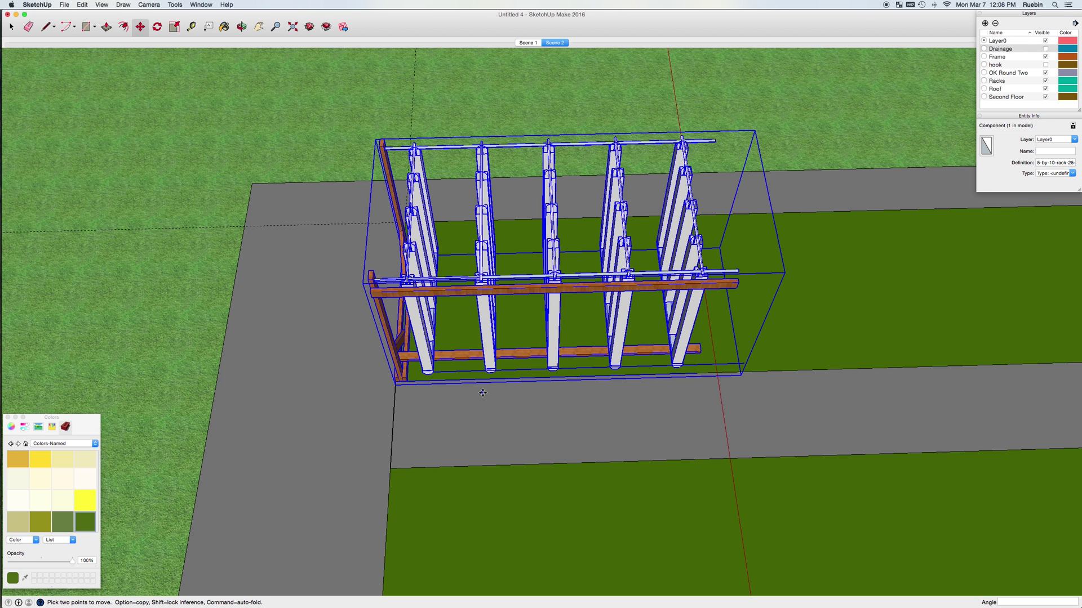
- Copy the rack and paste a second one farther along the same green bed
key("space")
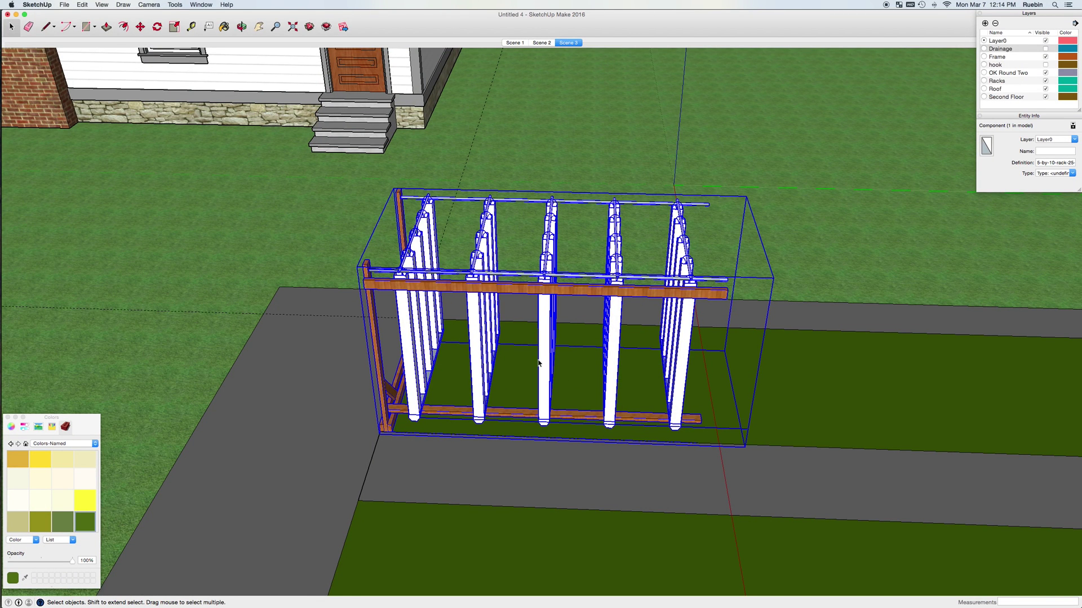
left_click(64, 4)
mouse_move(80, 6)
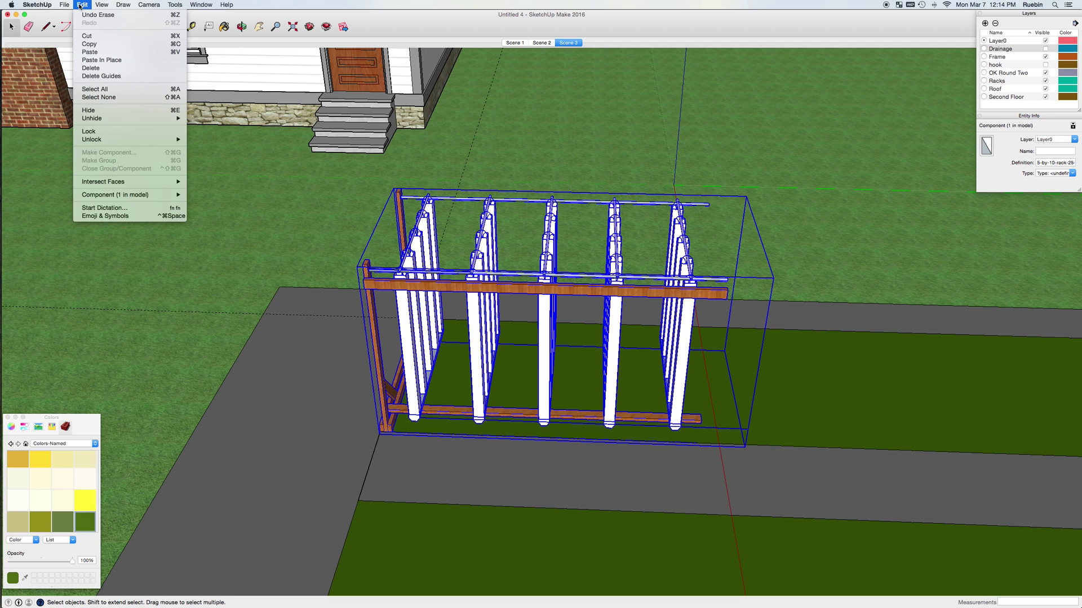
left_click(119, 44)
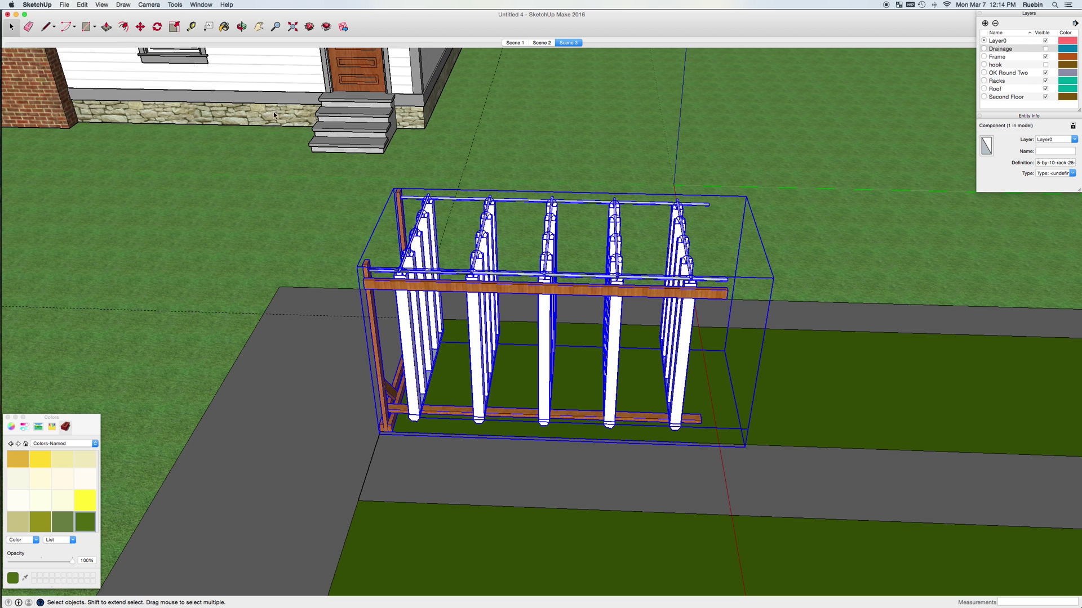
key("super+v")
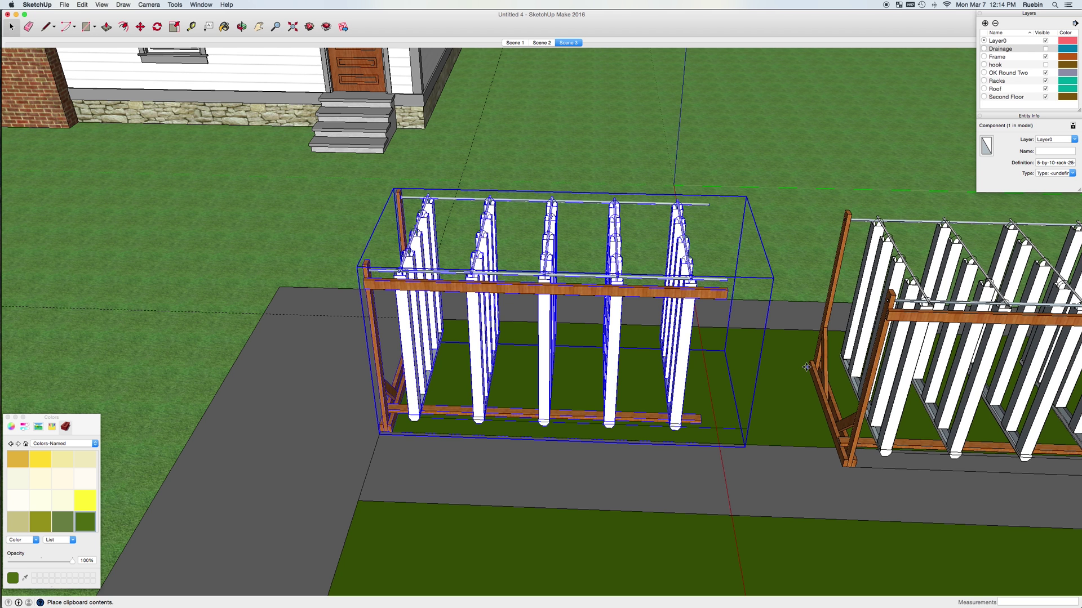
left_click(793, 375)
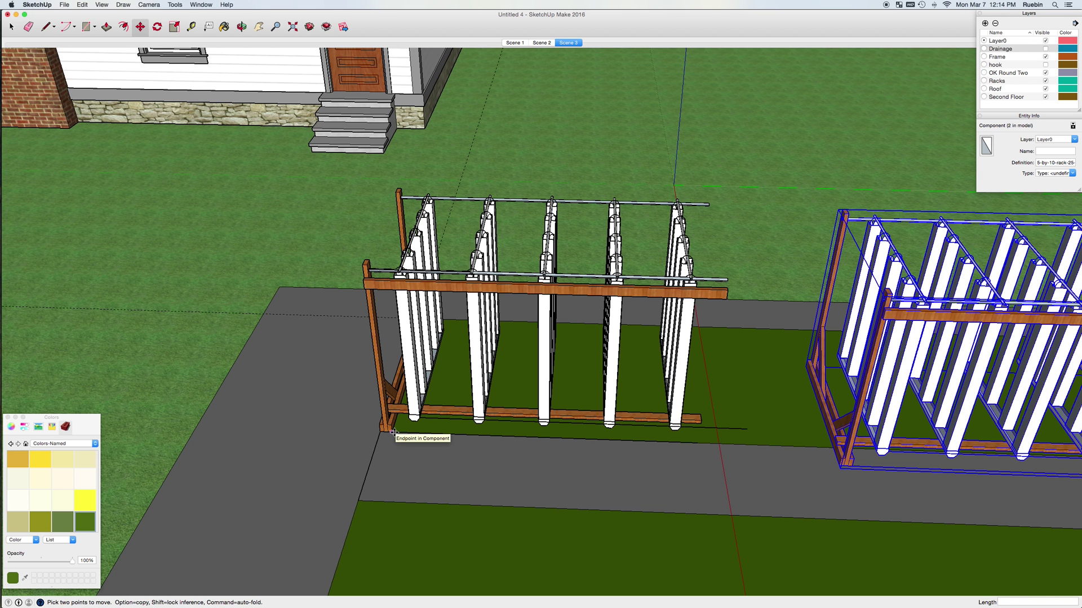
- Draw a line about 9' 6" long from the first rack's bottom corner along the front edge of the bed
key("l")
left_click(391, 432)
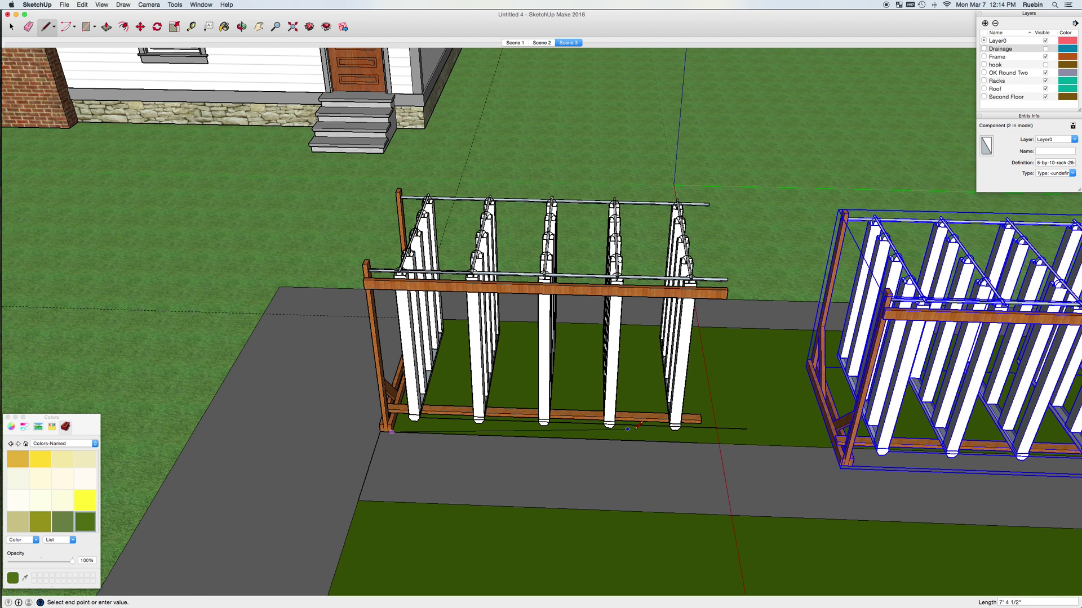
left_click(698, 442)
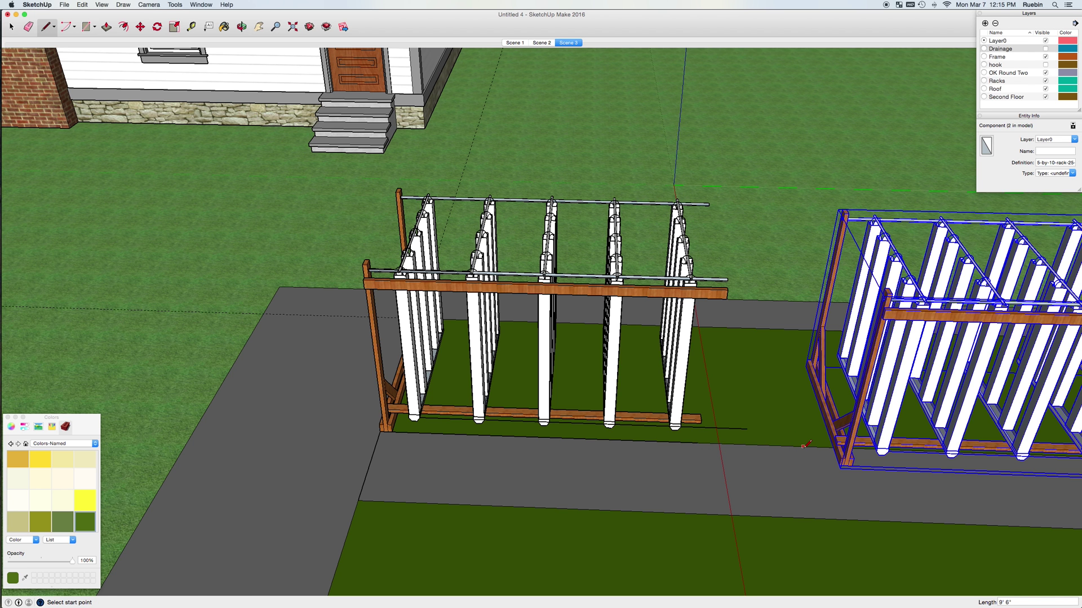
- Move the copied rack by its bottom front corner onto the end of the first rack, flush along the bed edge
key("m")
scroll(840, 466, "up", 3)
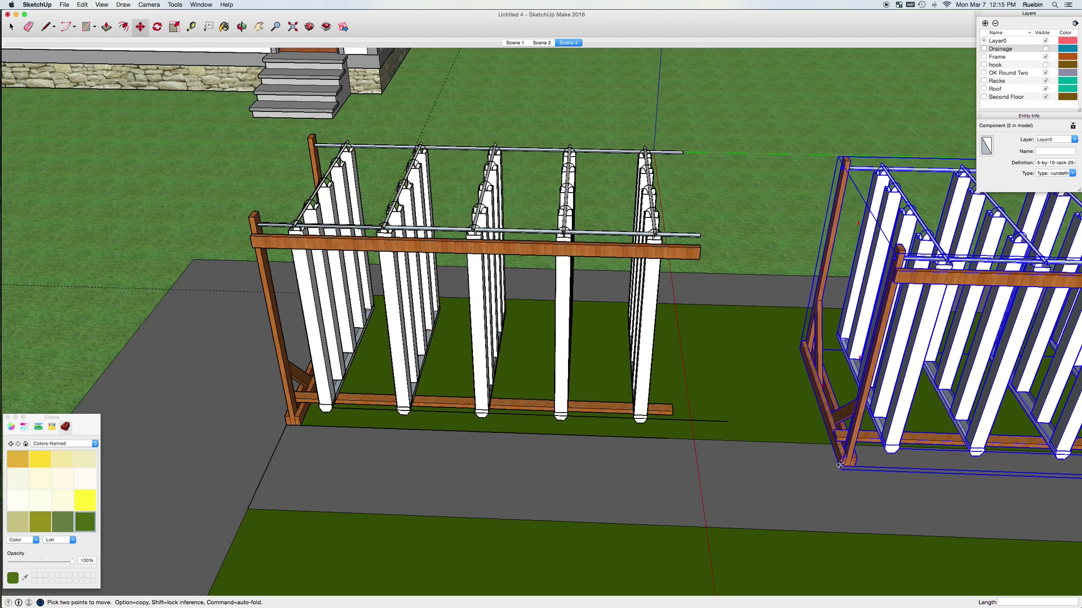
scroll(840, 466, "up", 2)
left_click(839, 466)
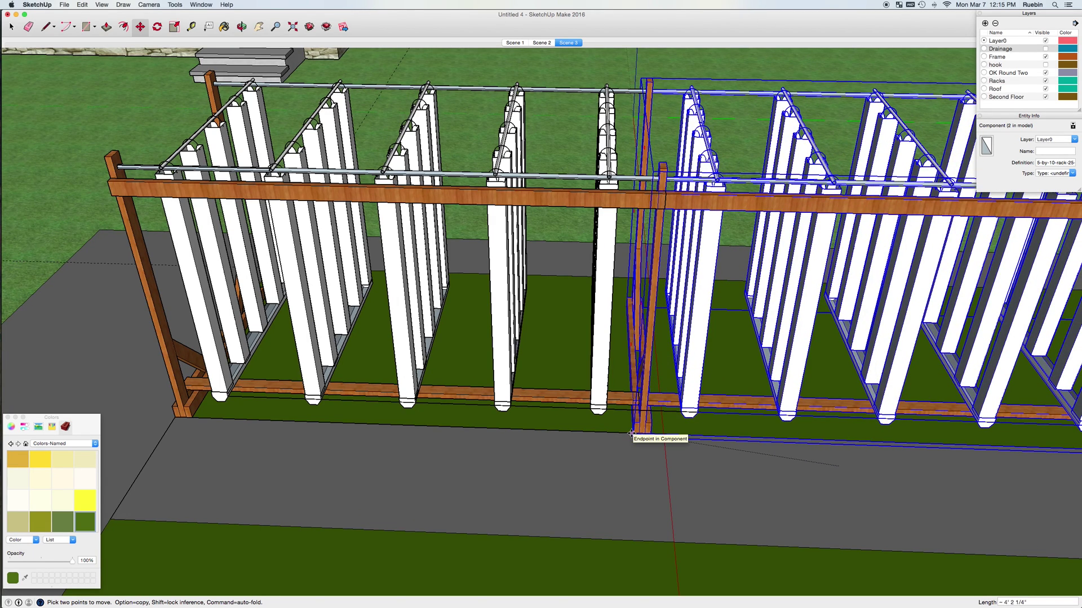
left_click(632, 433)
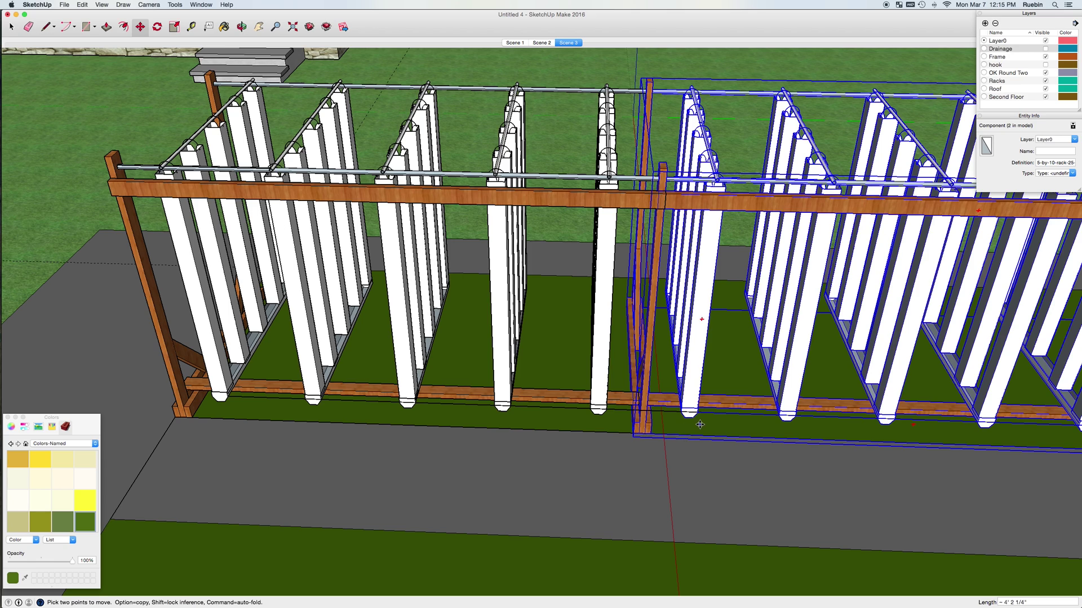
- Paste another copy of the rack for placement beyond the second one
key("h")
left_click_drag(809, 375, 466, 357)
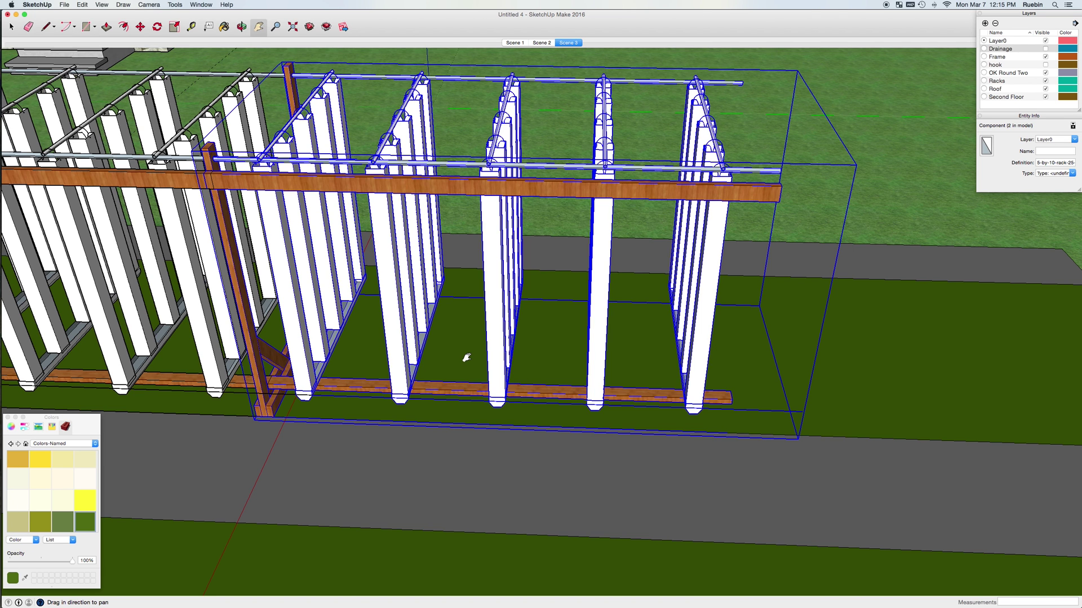
key("super+v")
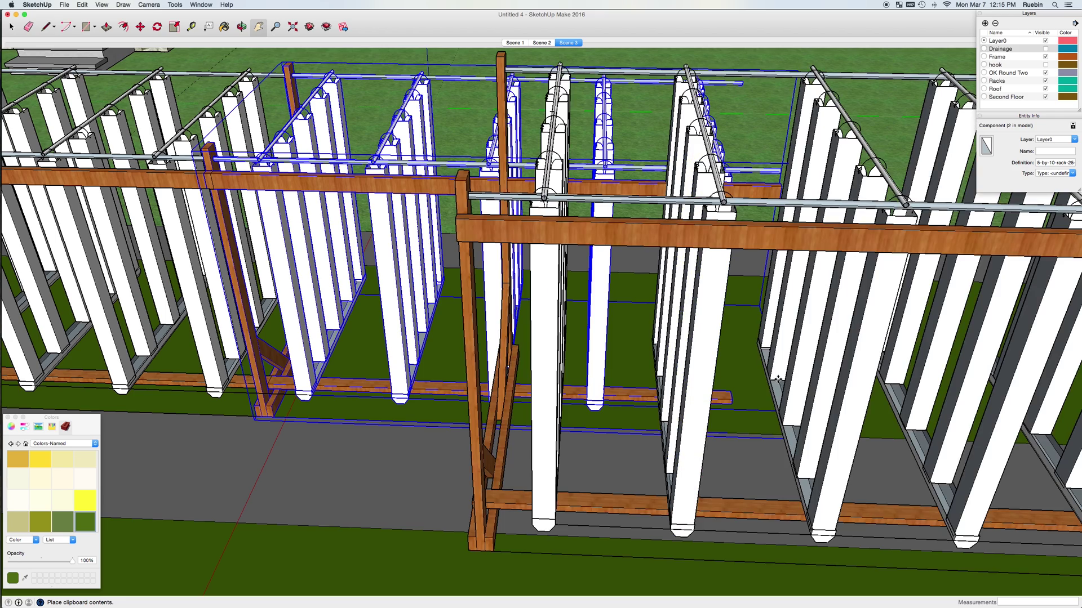
- Switch to Scene 2, open the end rack of the front bed for editing, and delete its fourth row's front tower
left_click(542, 43)
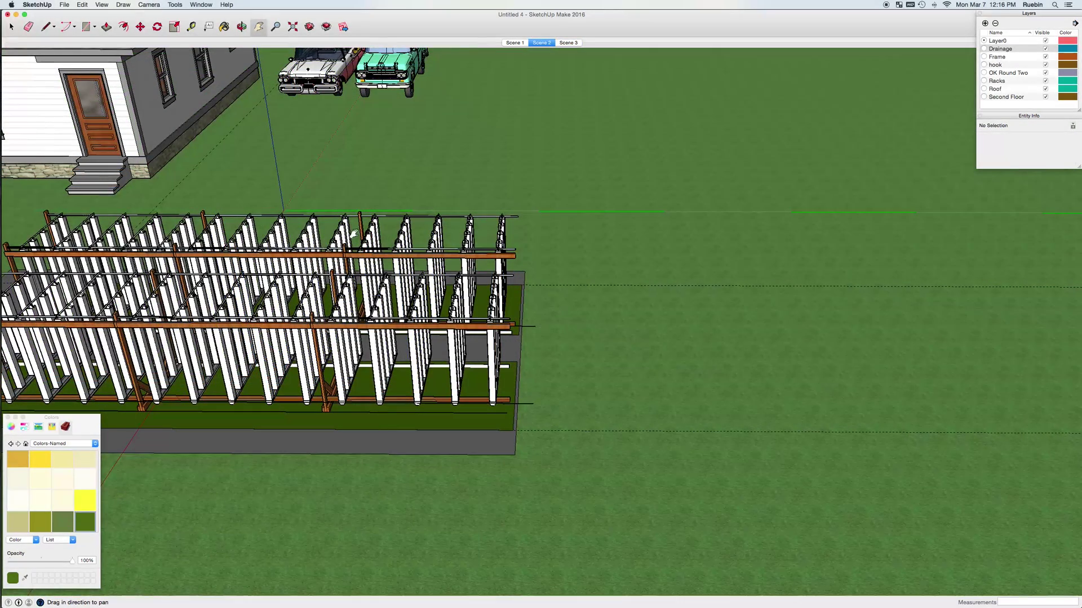
key("space")
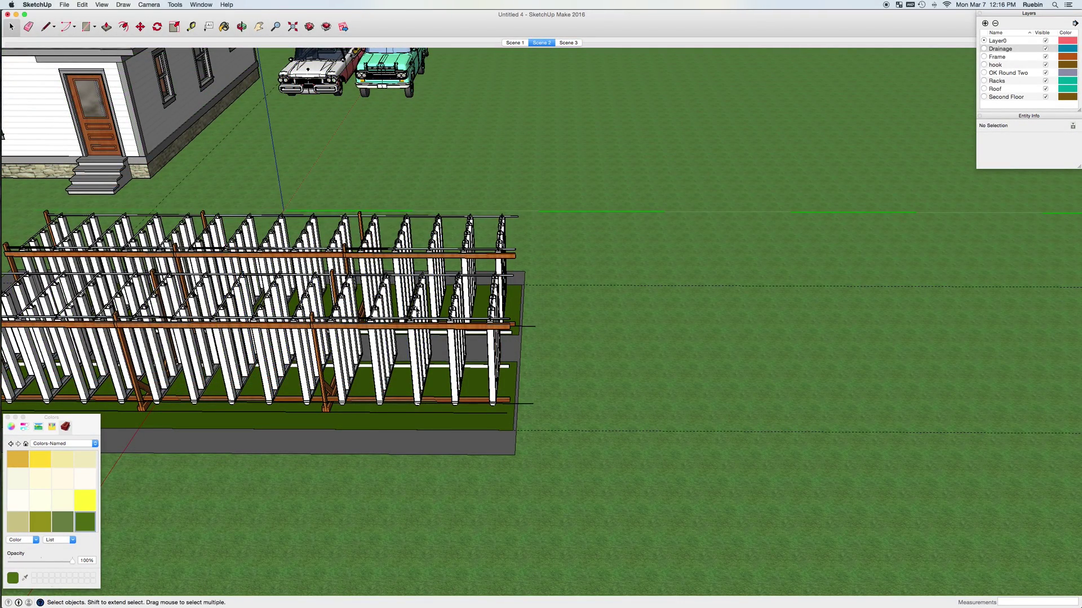
left_click(416, 310)
scroll(443, 314, "up", 5)
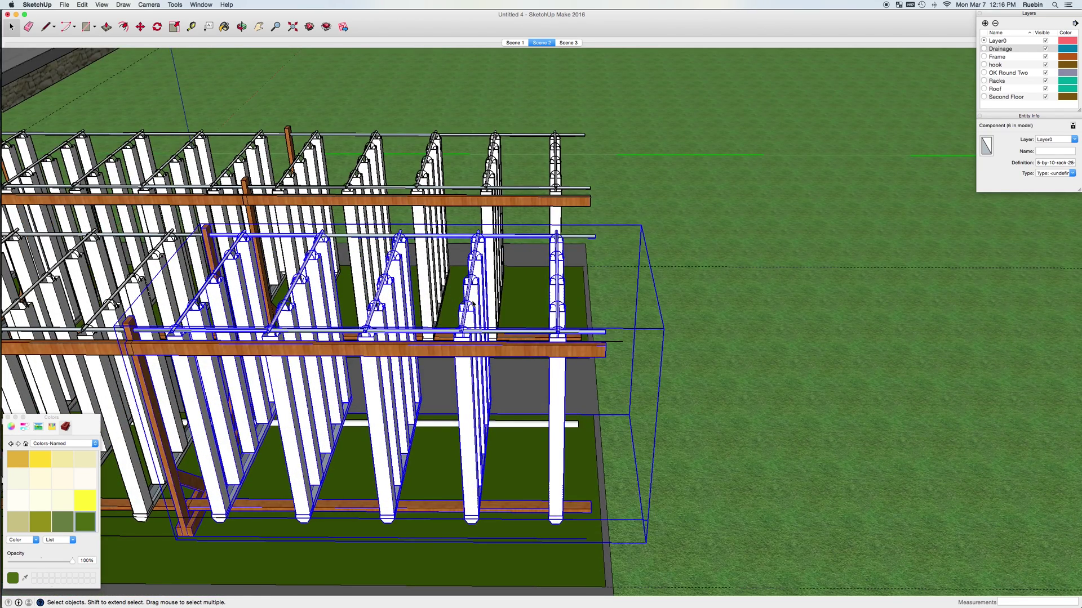
double_click(463, 379)
left_click(464, 379)
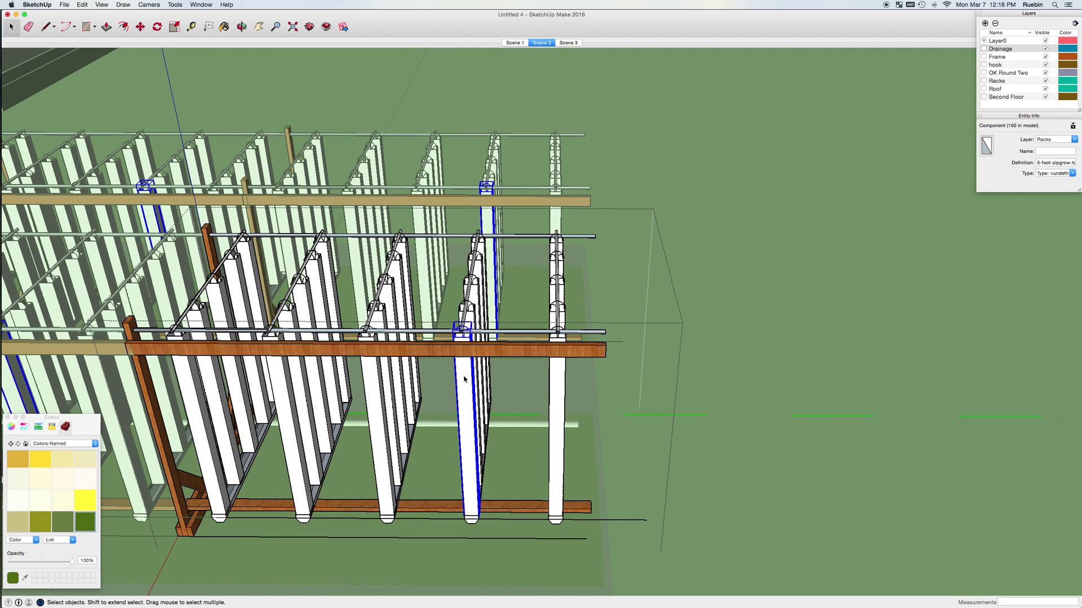
key("Delete")
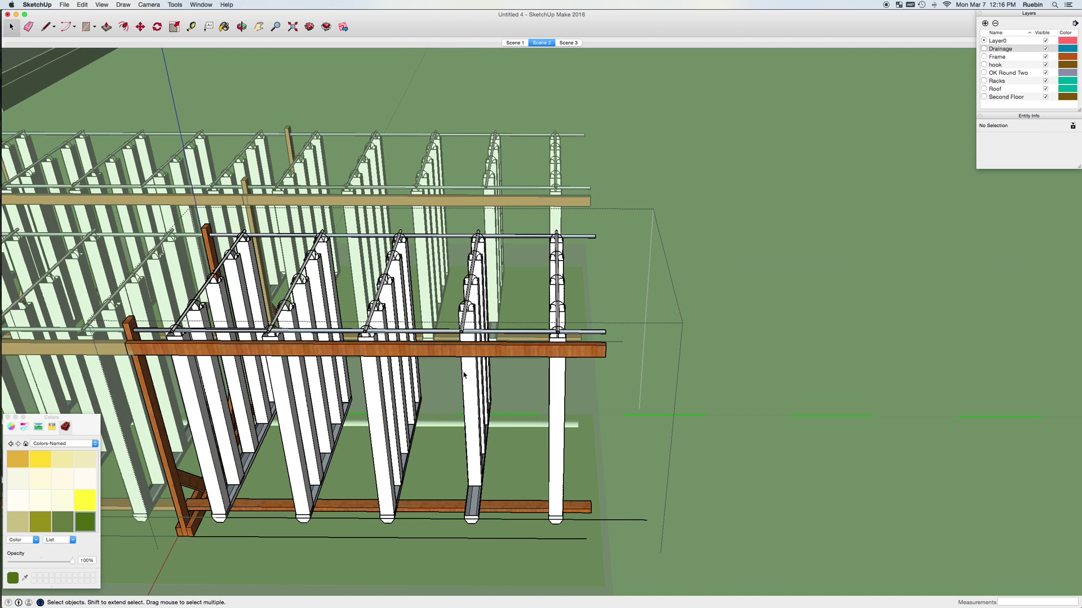
- Delete the next tower in the fourth row and the front tower of the fifth row
left_click(468, 381)
left_click(471, 379)
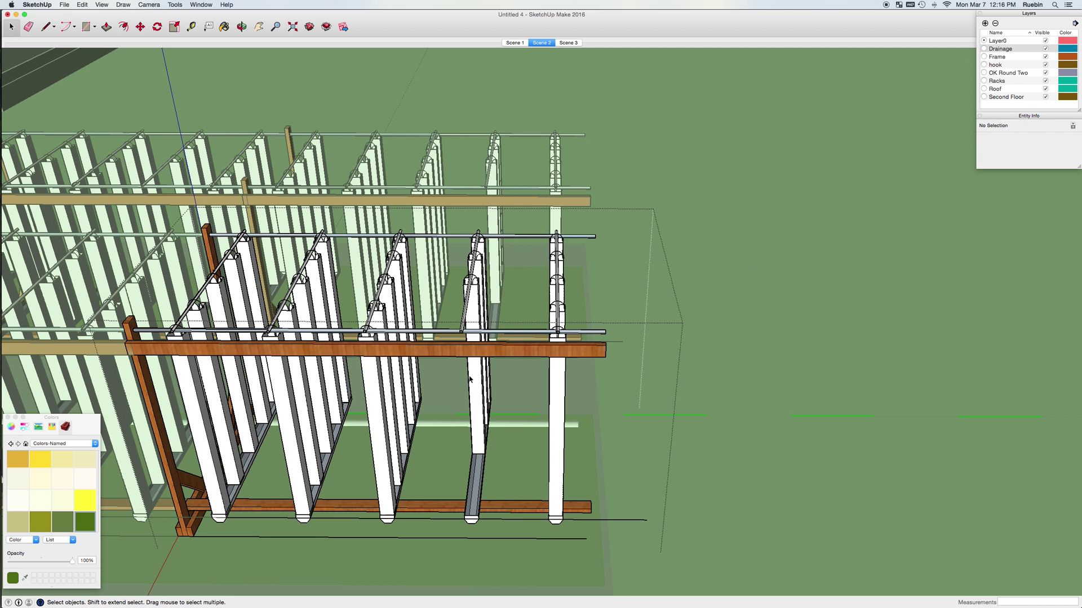
left_click(558, 413)
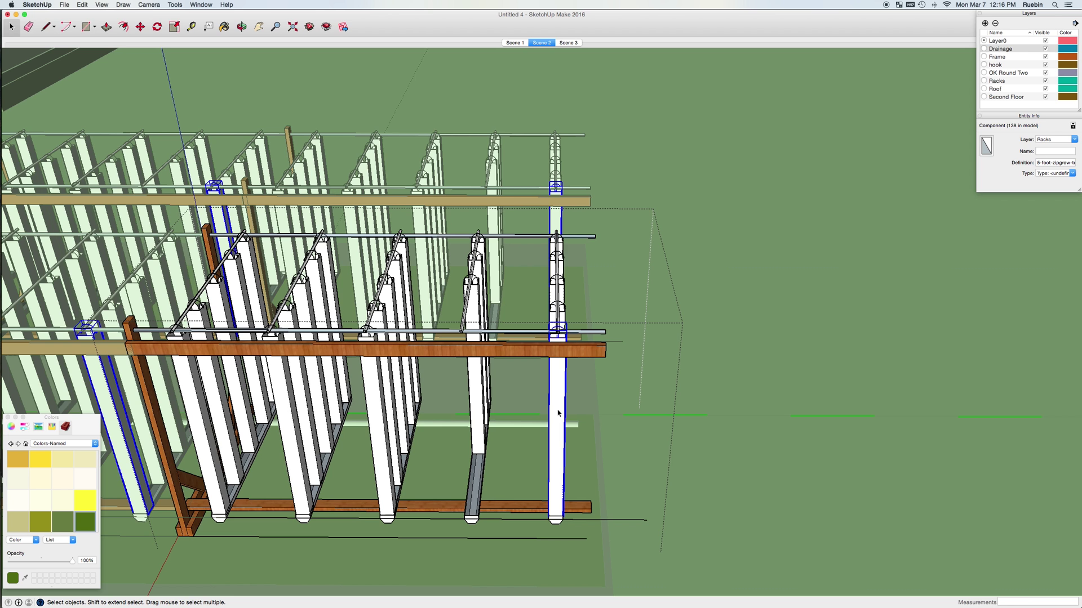
key("Delete")
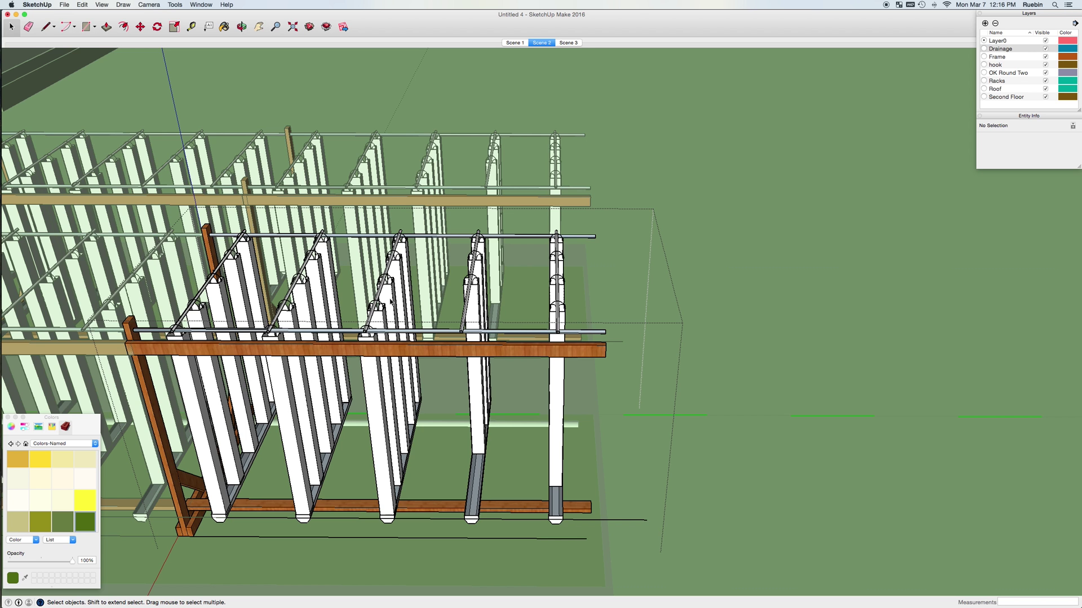
- Delete the next two towers in the fifth row of the front bed's end rack
left_click(552, 291)
left_click(555, 383)
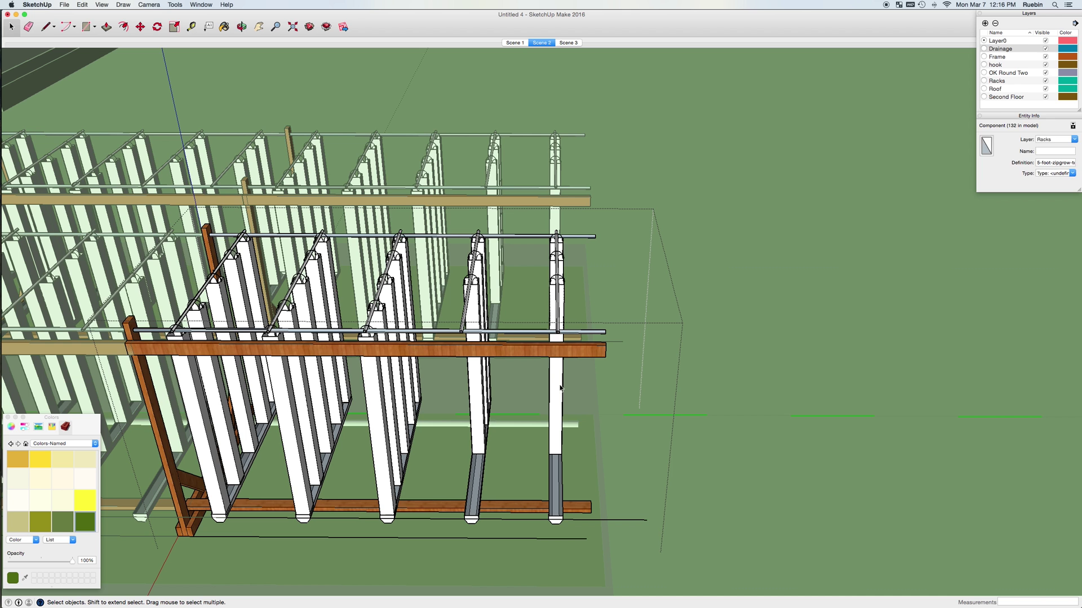
key("Delete")
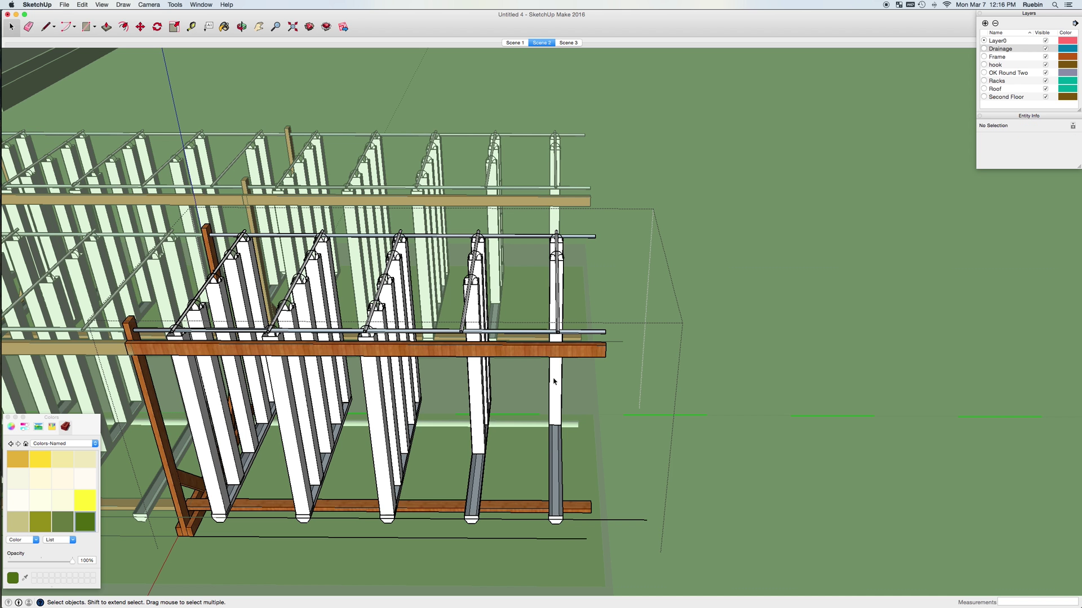
- Undo all the tower deletions in the end rack and leave its editing mode
key("super+z")
key("super+z")
key("super+z")
key("super+z")
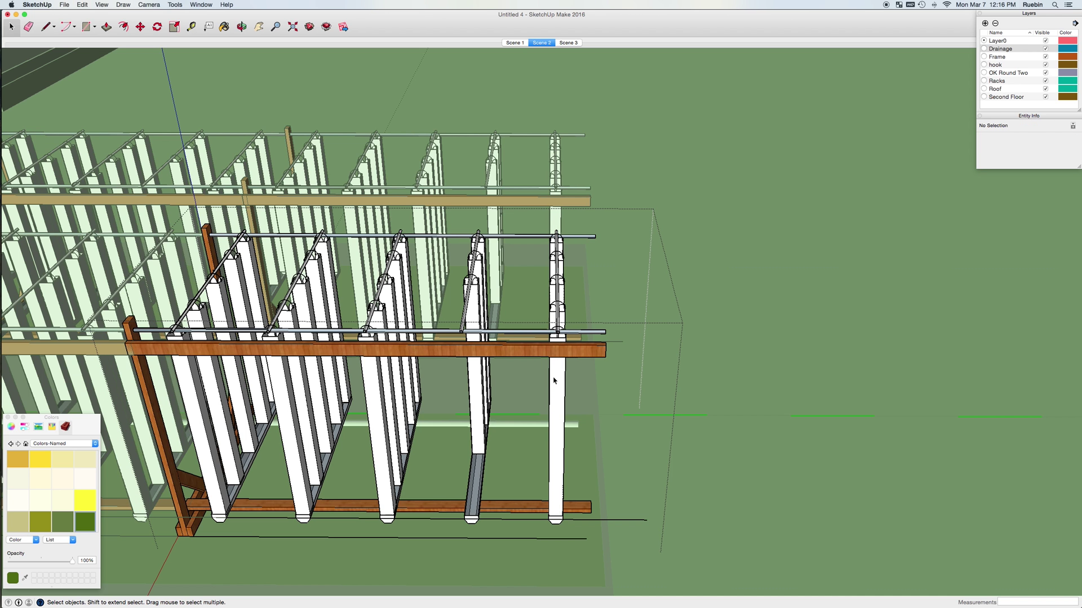
key("super+z")
key("super+z")
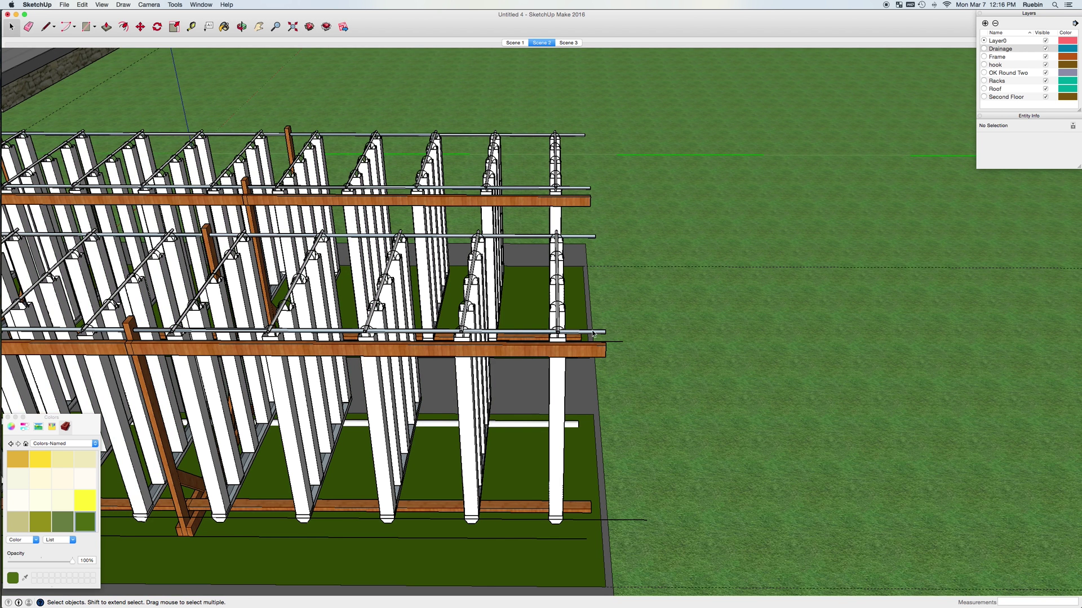
- Bring a spare rack copy onto the grass beyond the beds and explode it into its components
key("super+z")
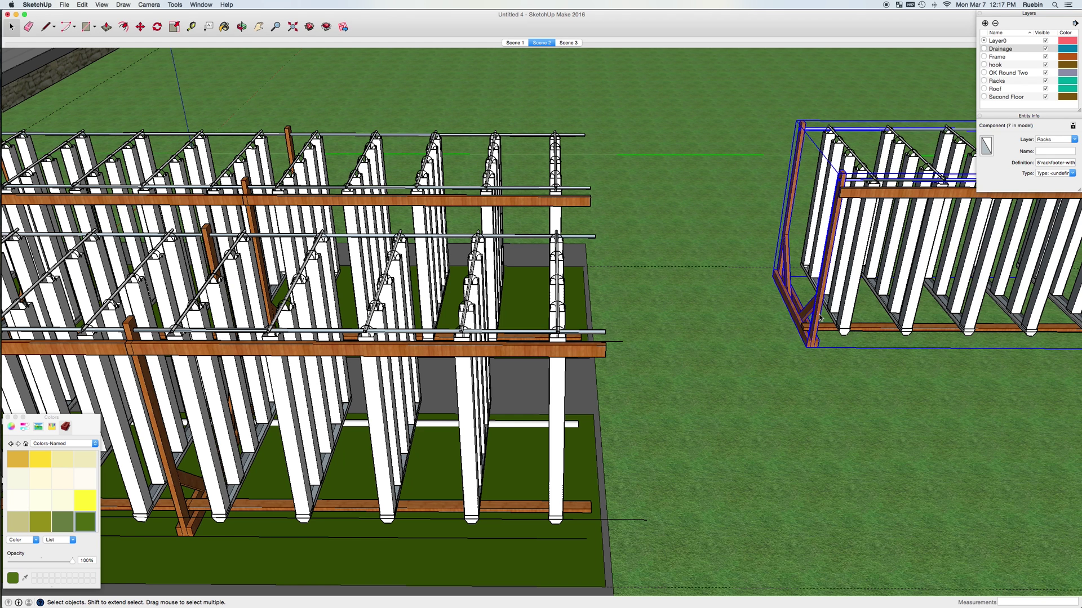
right_click(800, 141)
left_click(804, 169)
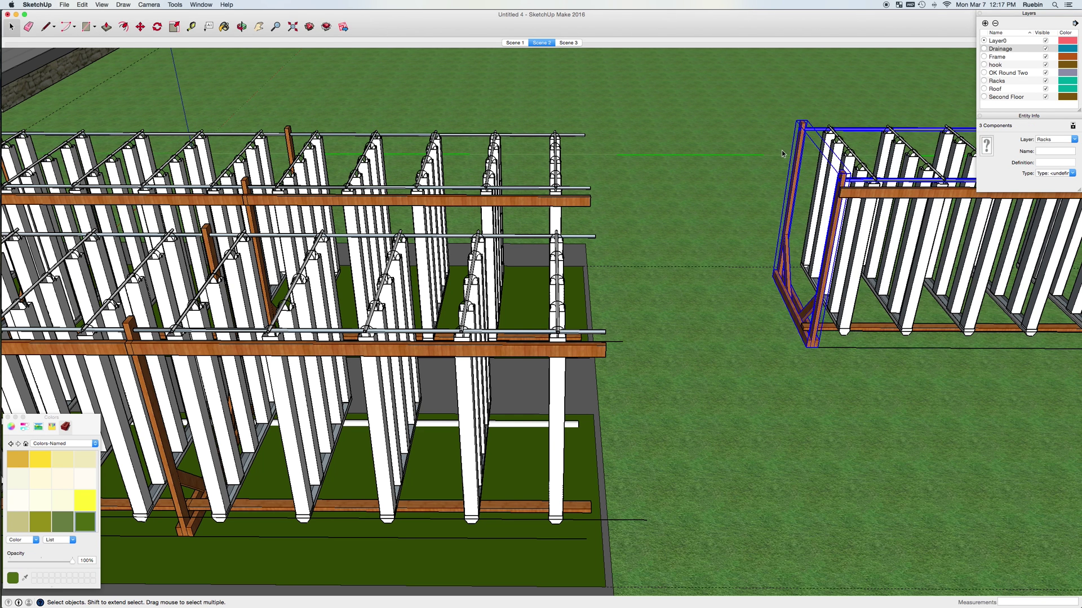
- Select only the spare rack's wooden footer frame and move it by its bottom corner onto the open end of the front rack row
left_click(785, 154)
left_click(799, 159)
key("m")
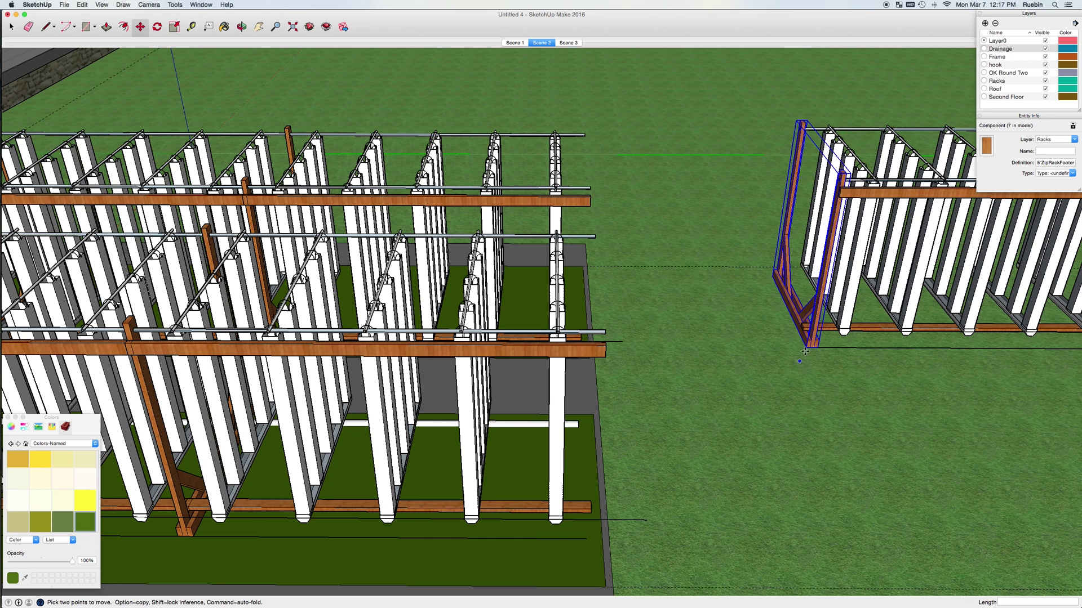
left_click(811, 346)
left_click(586, 538)
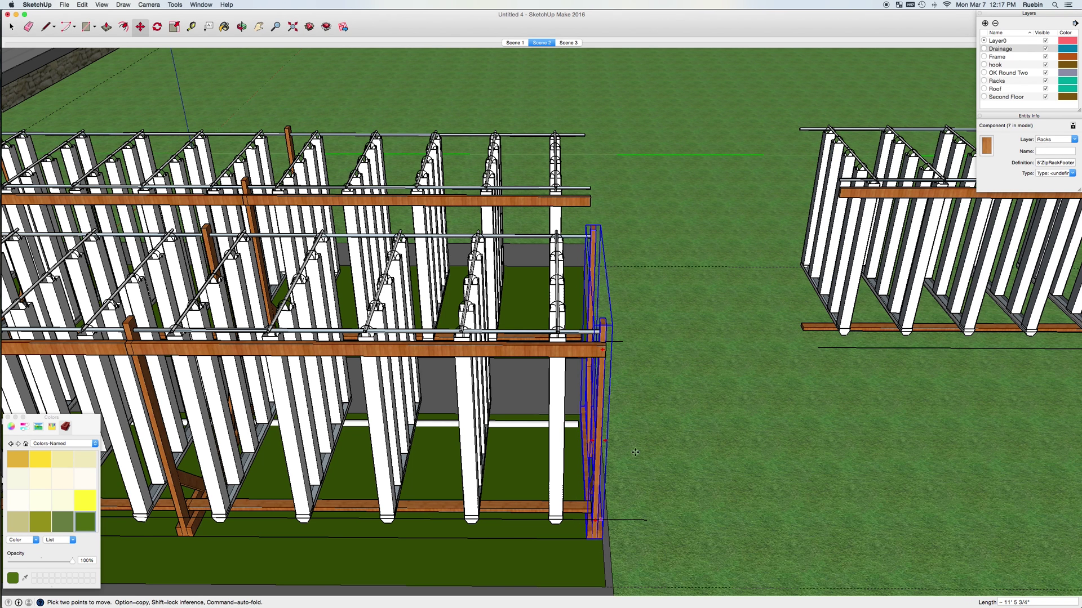
- Copy and paste the footer frame, and move the copy by its bottom corner onto the open end of the back rack row
key("super+c")
key("super+v")
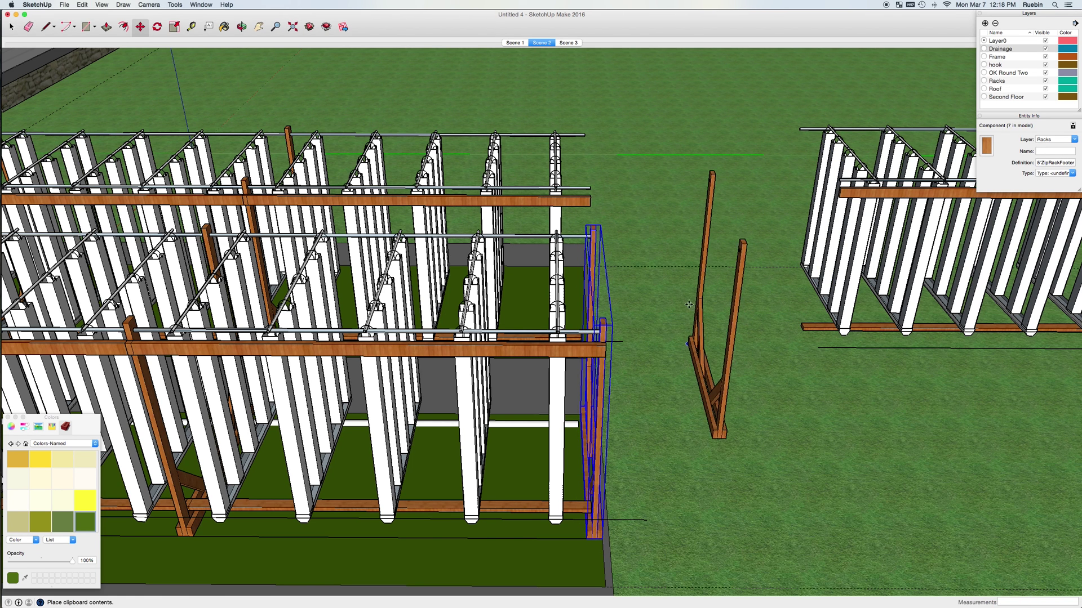
left_click(696, 344)
middle_click_drag(696, 344, 586, 282)
key("m")
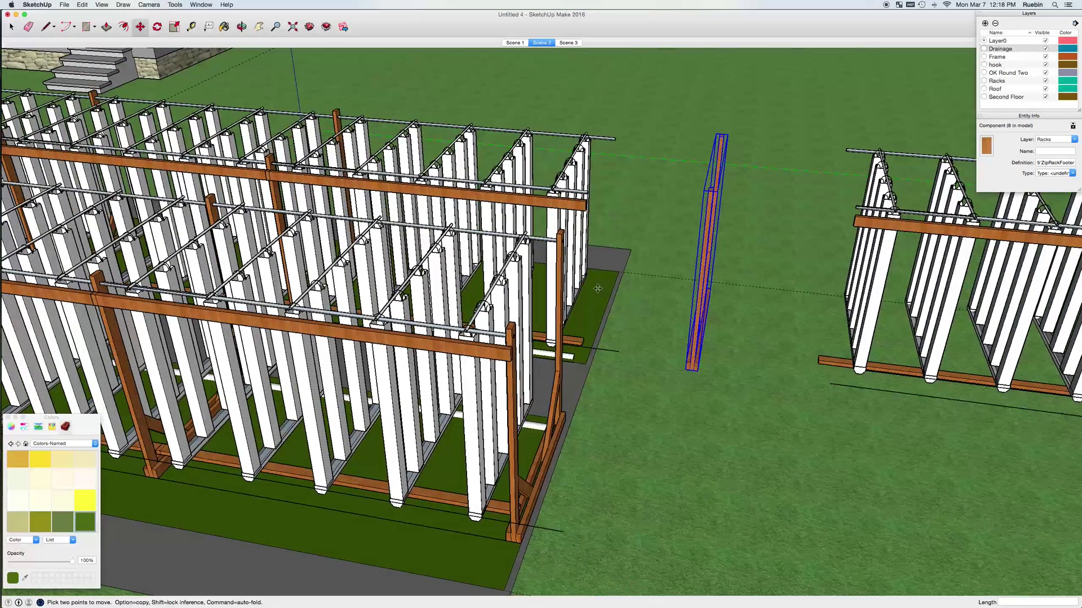
left_click(691, 369)
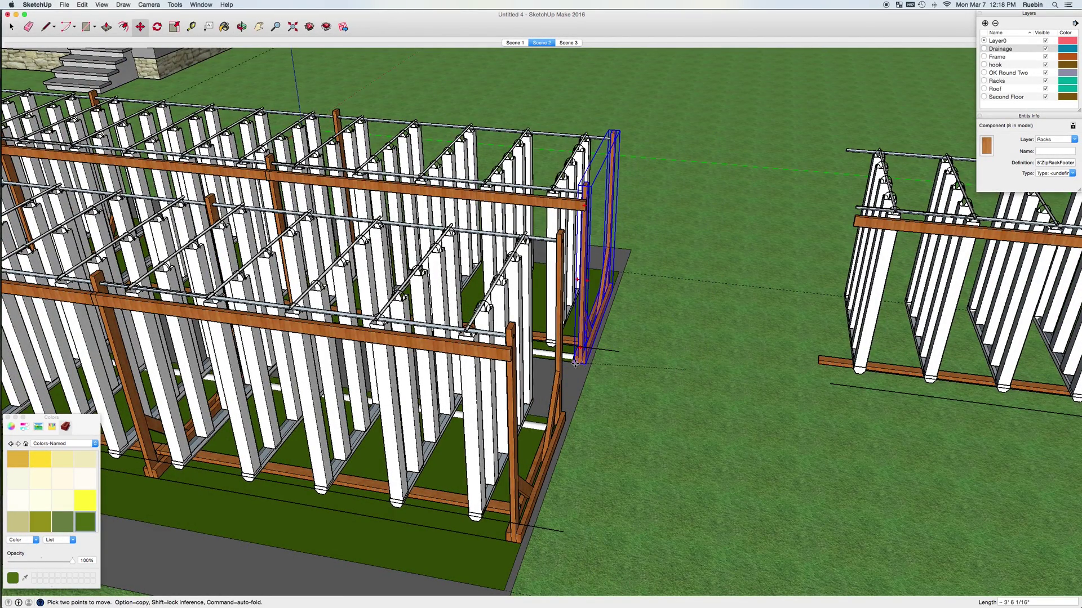
left_click(619, 378)
- Open the back row's end rack and its nested bars component at the line past the rack's end, and leave both
scroll(635, 369, "down", 3)
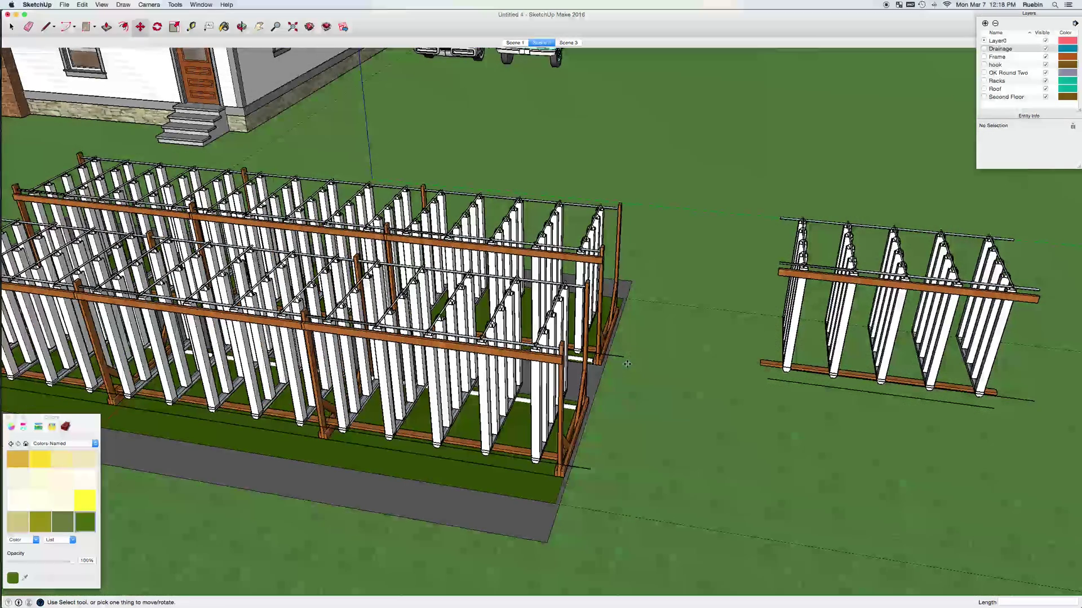
key("space")
left_click(620, 359)
double_click(620, 359)
left_click(620, 359)
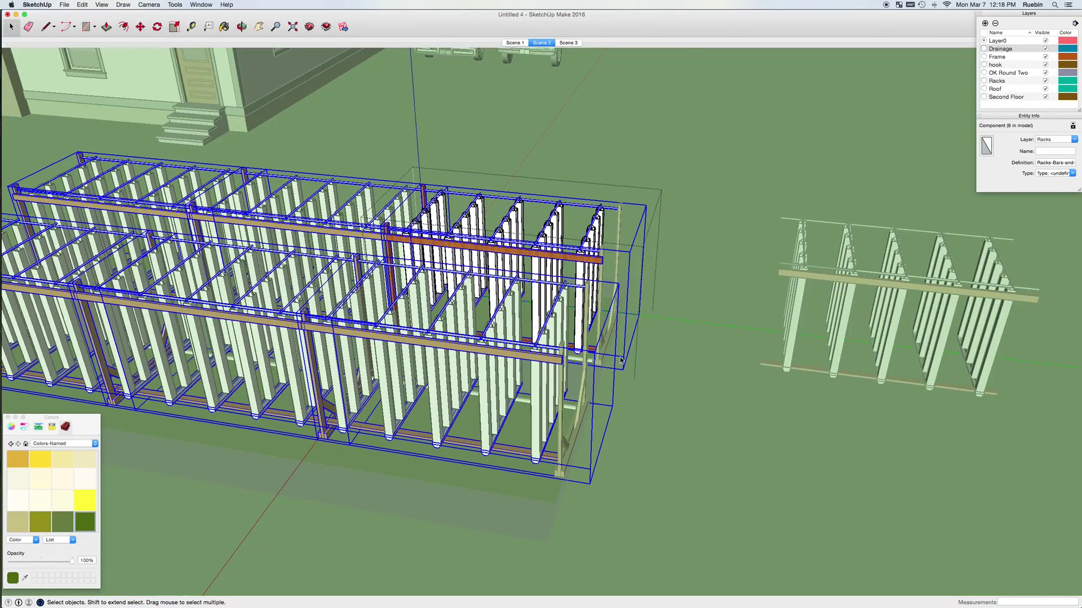
left_click(620, 364)
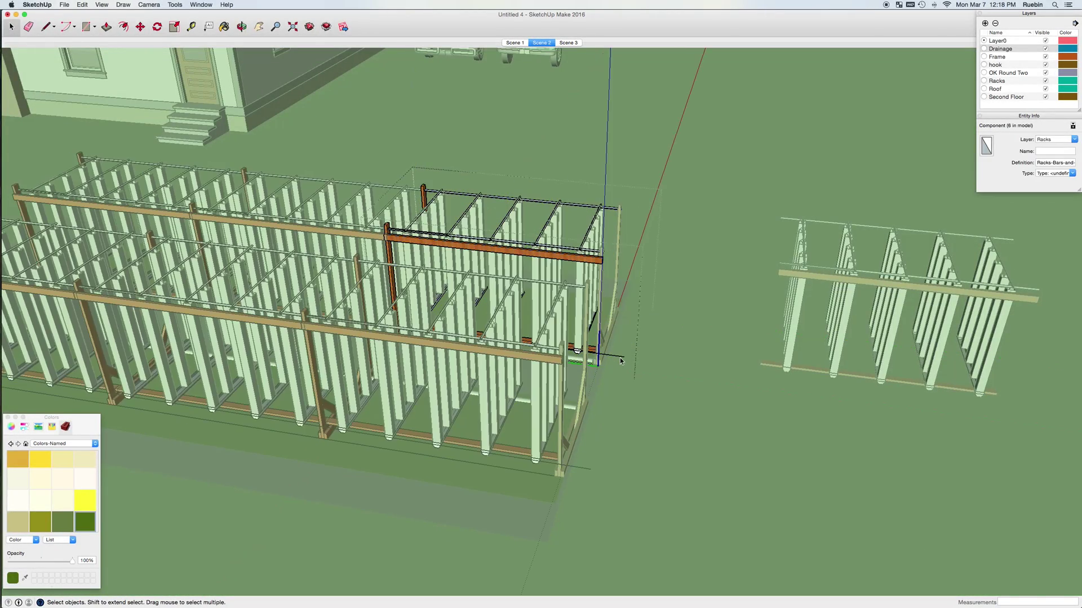
left_click(617, 401)
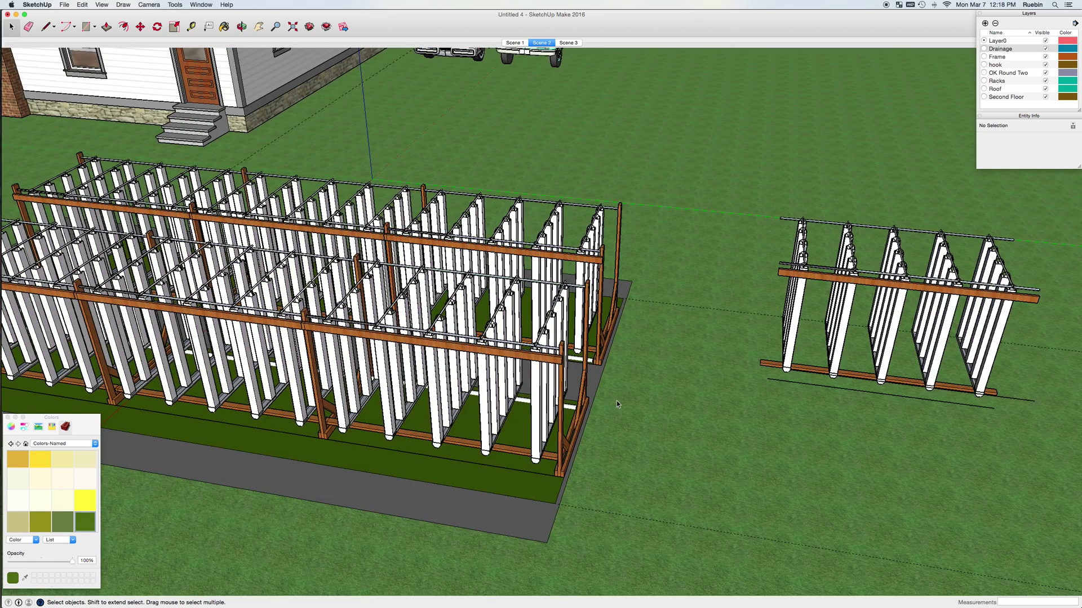
- Import 20-by-36-Greenhouse.skp from the Tutorial-SketchUp folder and place it over the racks at the slab's back corner near the tank end
scroll(609, 400, "up", 3)
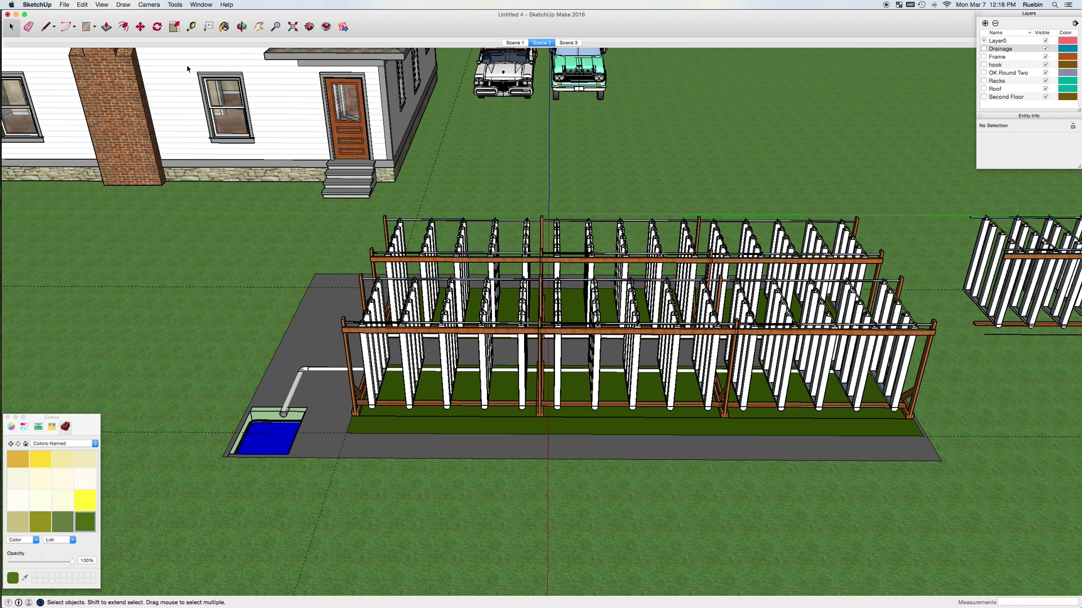
left_click(64, 5)
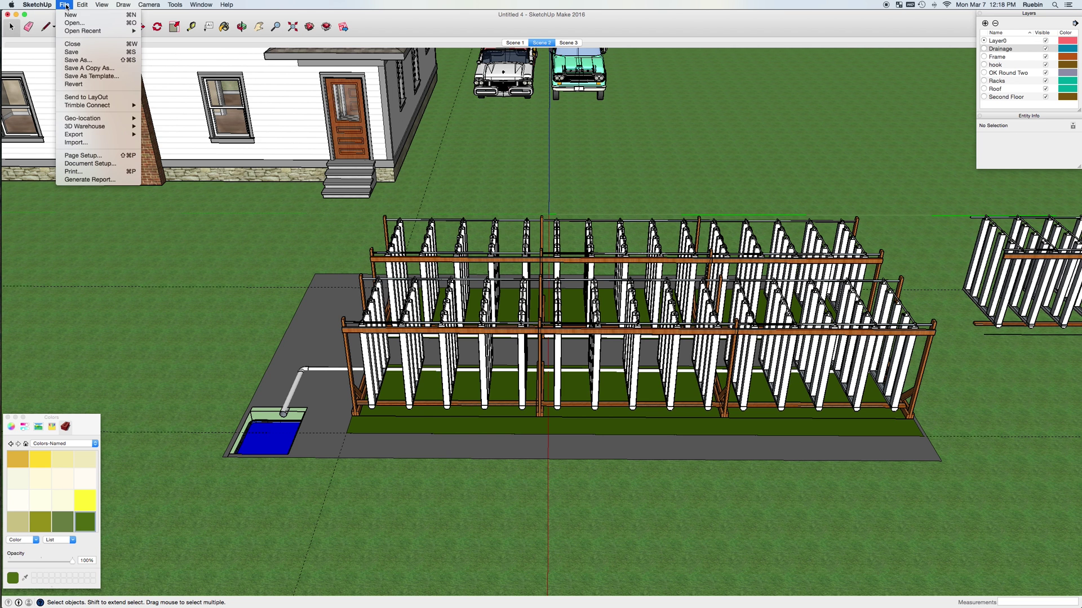
left_click(104, 143)
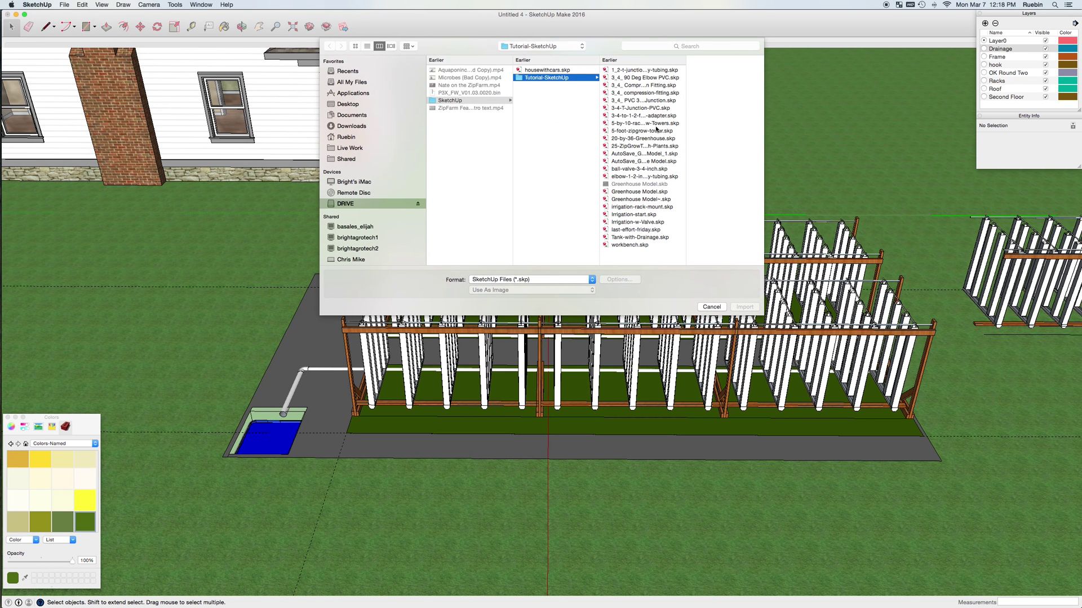
left_click(643, 138)
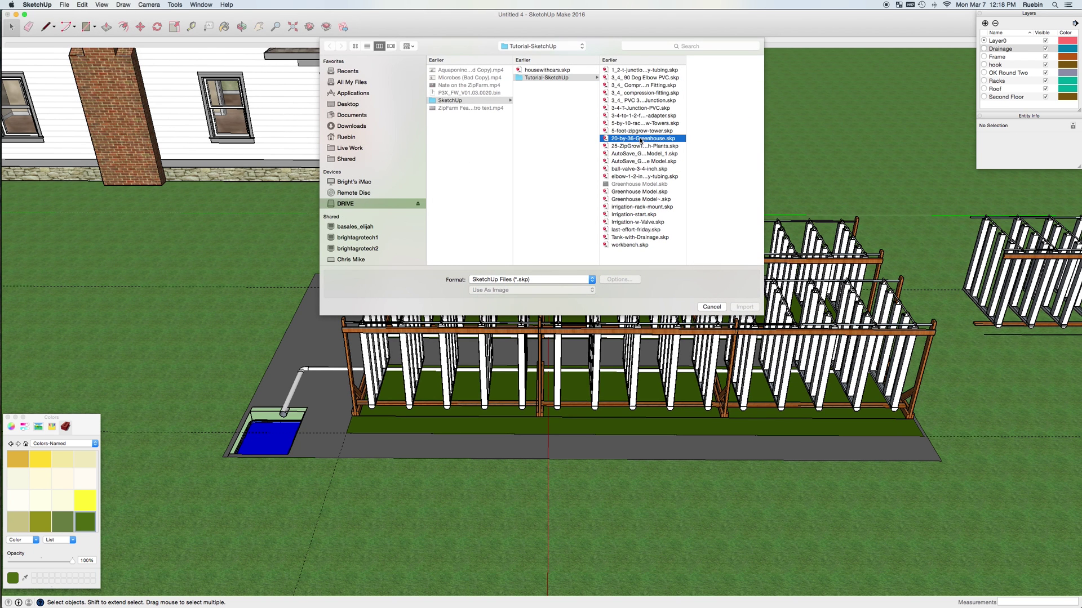
key("Return")
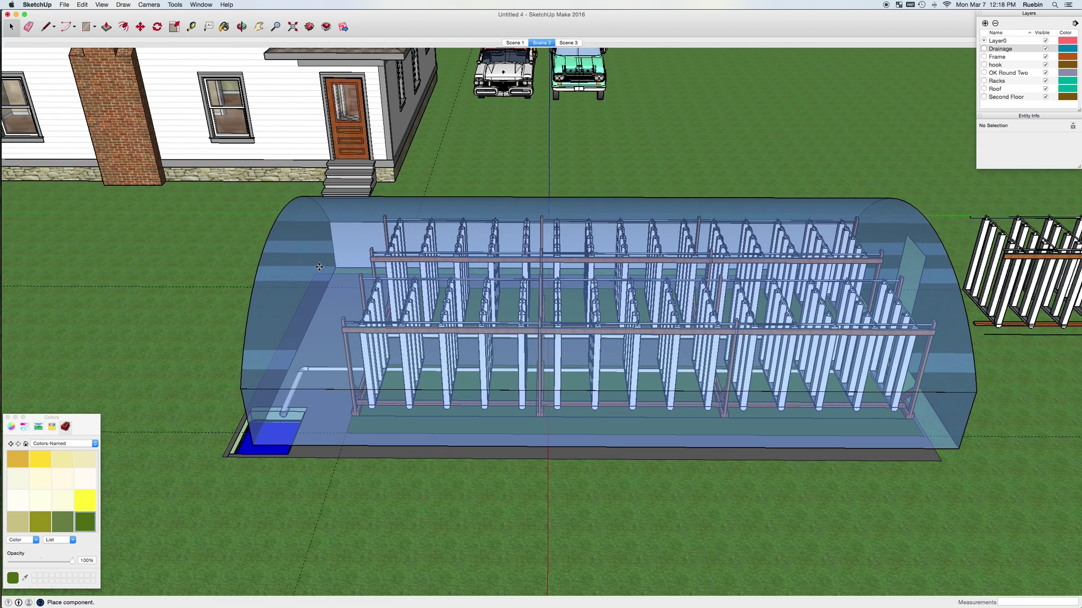
left_click(329, 271)
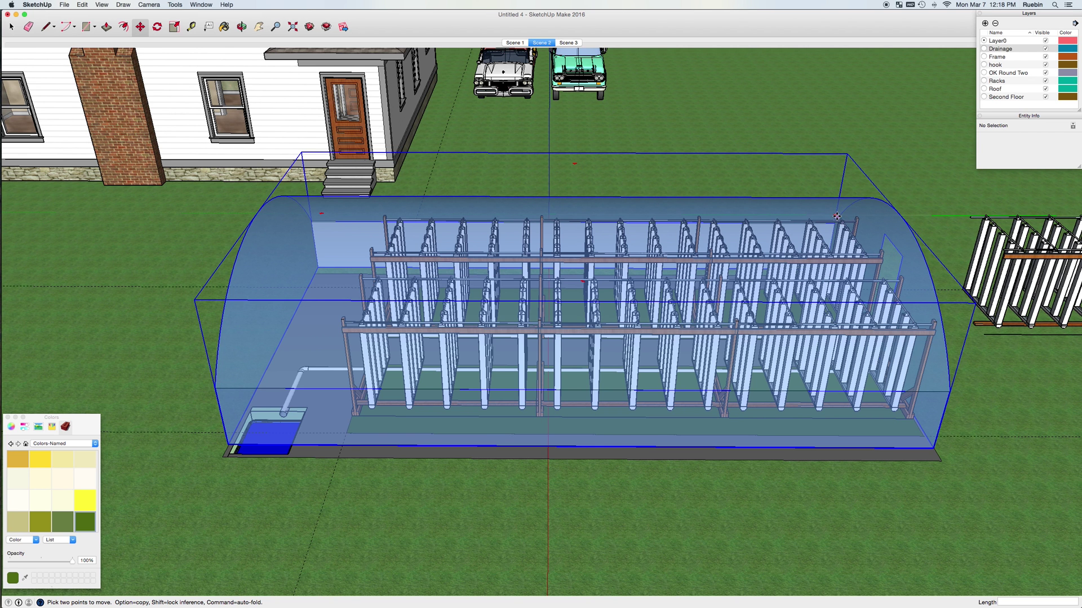
- Rotate the greenhouse 180 degrees about the vertical axis so its door faces the tank end
key("q")
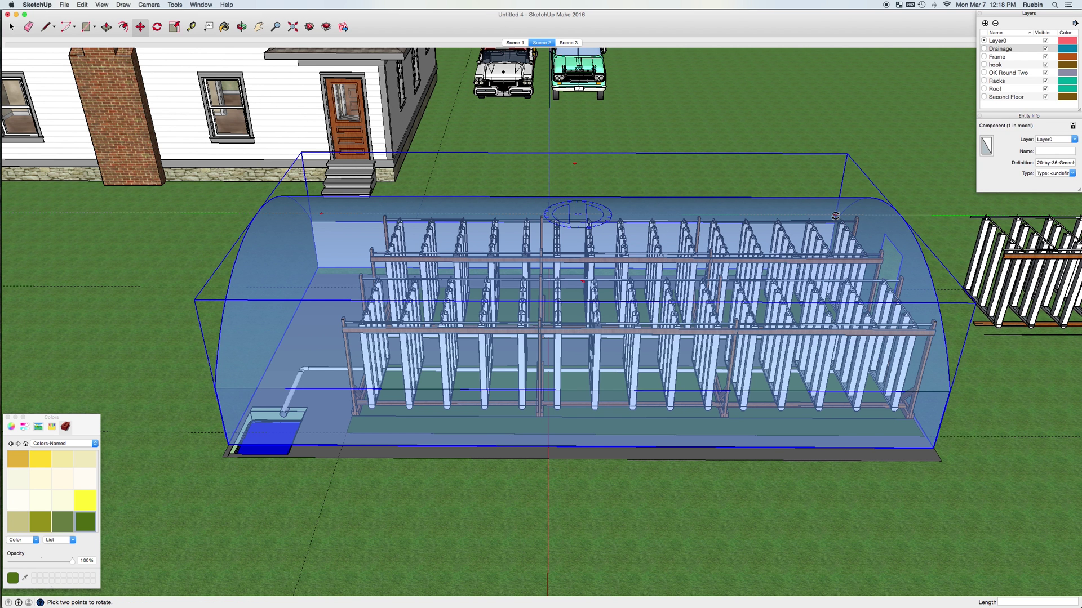
left_click(836, 216)
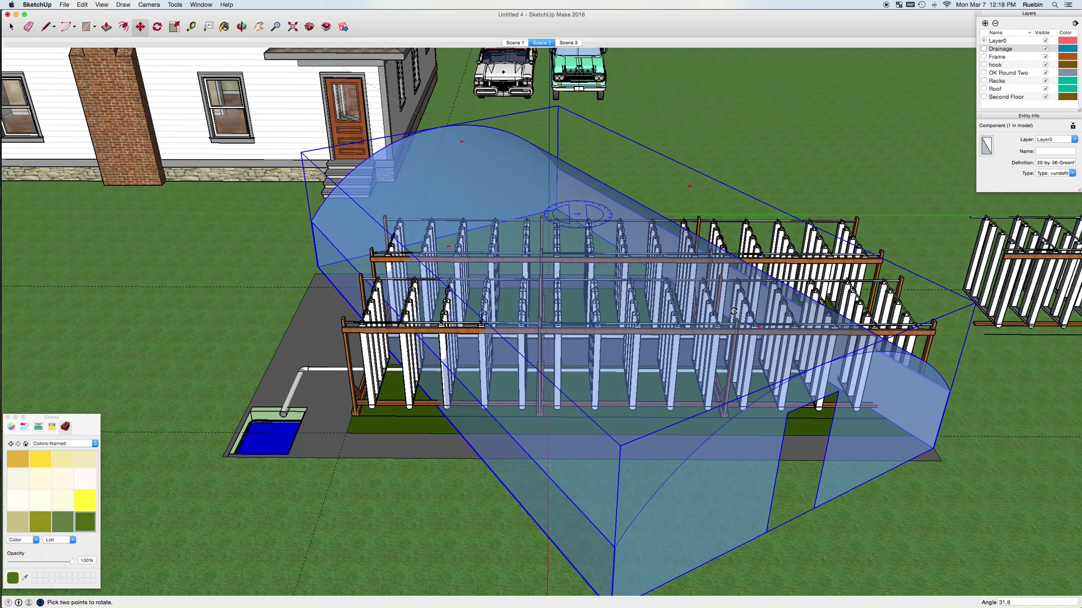
type("180")
key("Return")
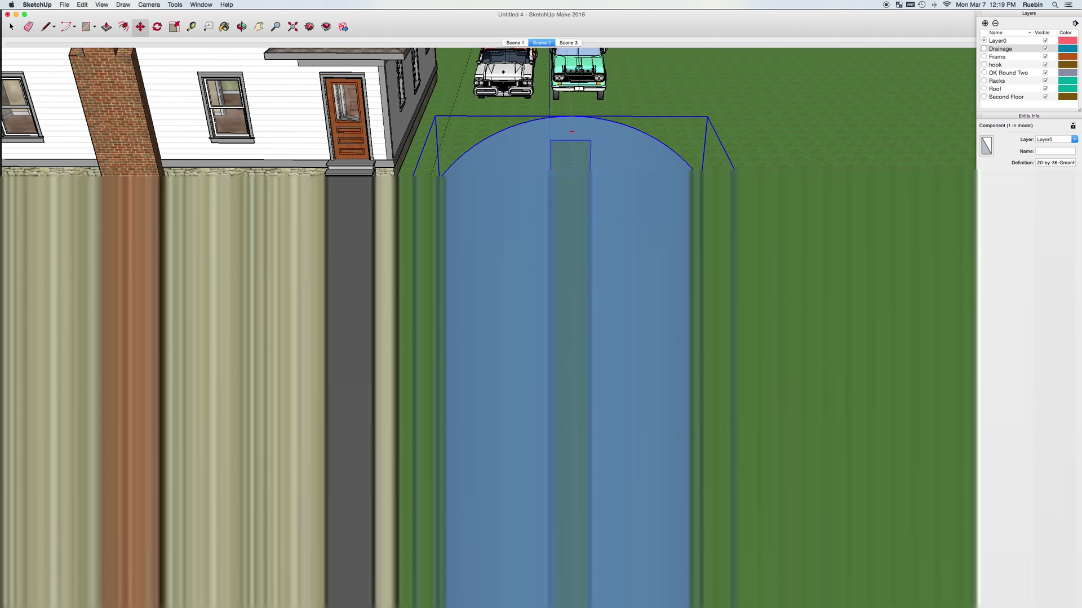
- Move the greenhouse by its bottom front corner beside the tank onto the matching corner of the concrete slab
scroll(233, 443, "up", 10)
key("space")
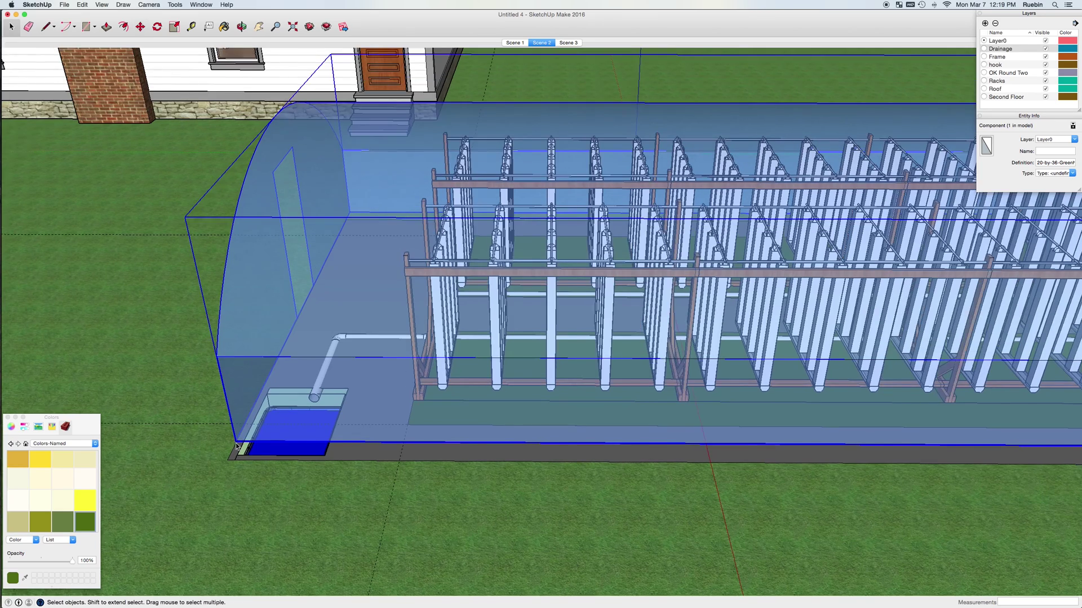
scroll(244, 438, "up", 5)
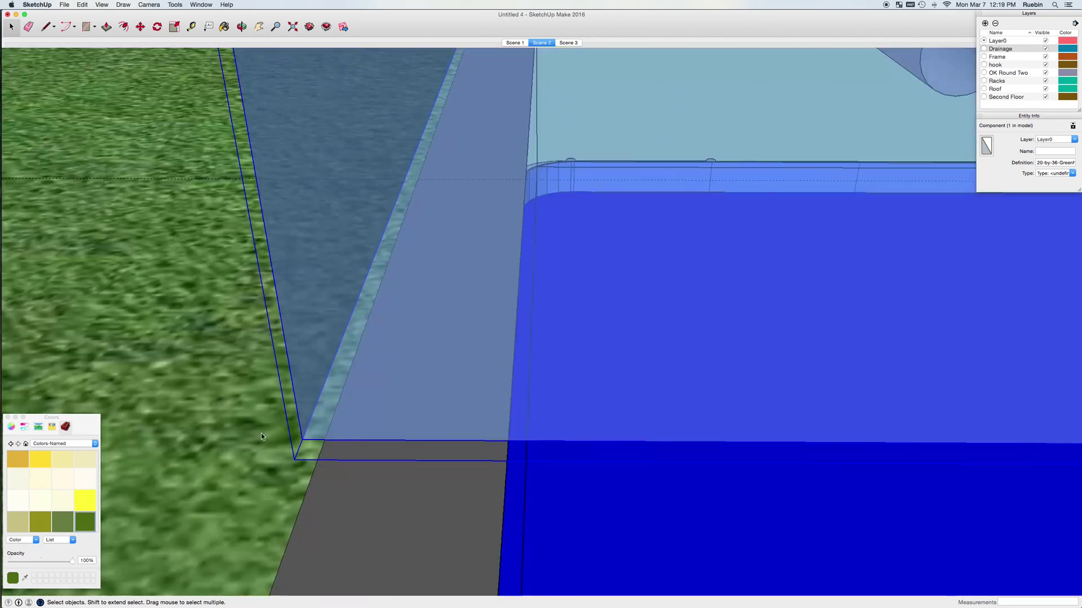
key("m")
left_click(311, 436)
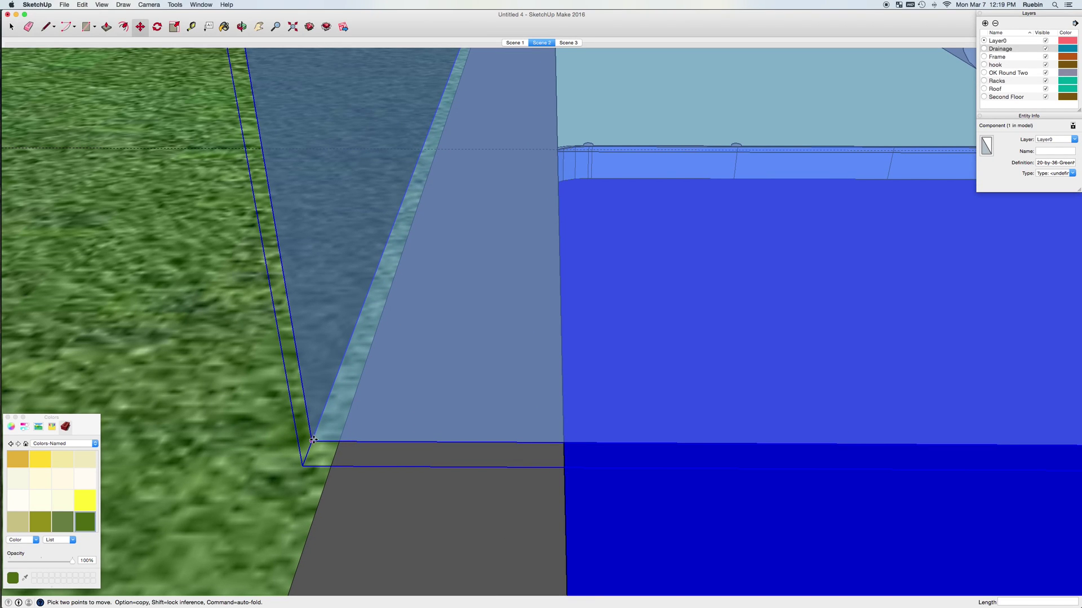
scroll(313, 445, "down", 10)
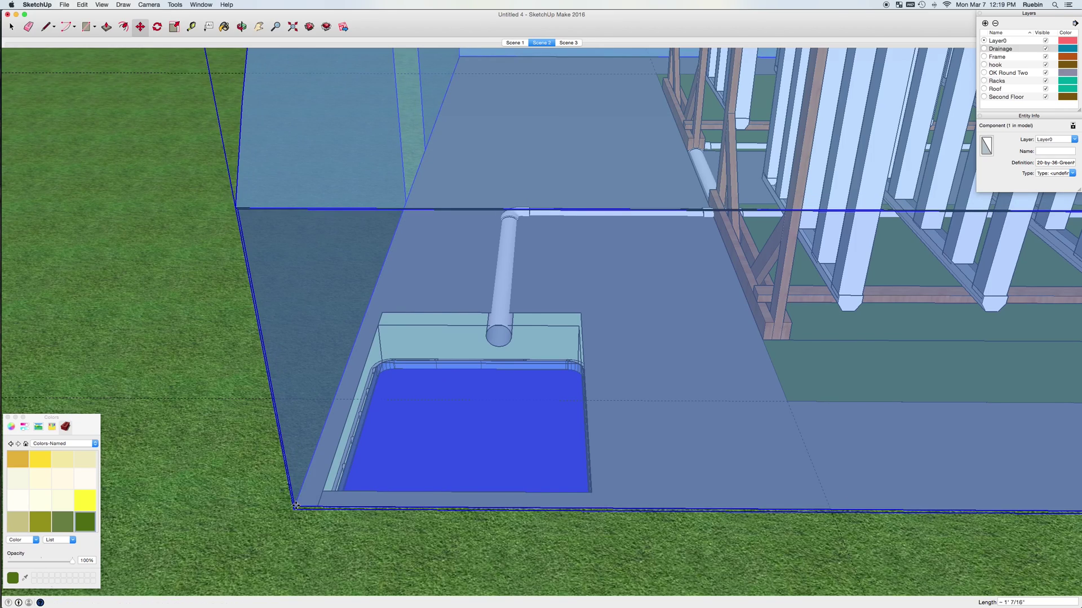
scroll(502, 375, "down", 3)
scroll(502, 375, "down", 3)
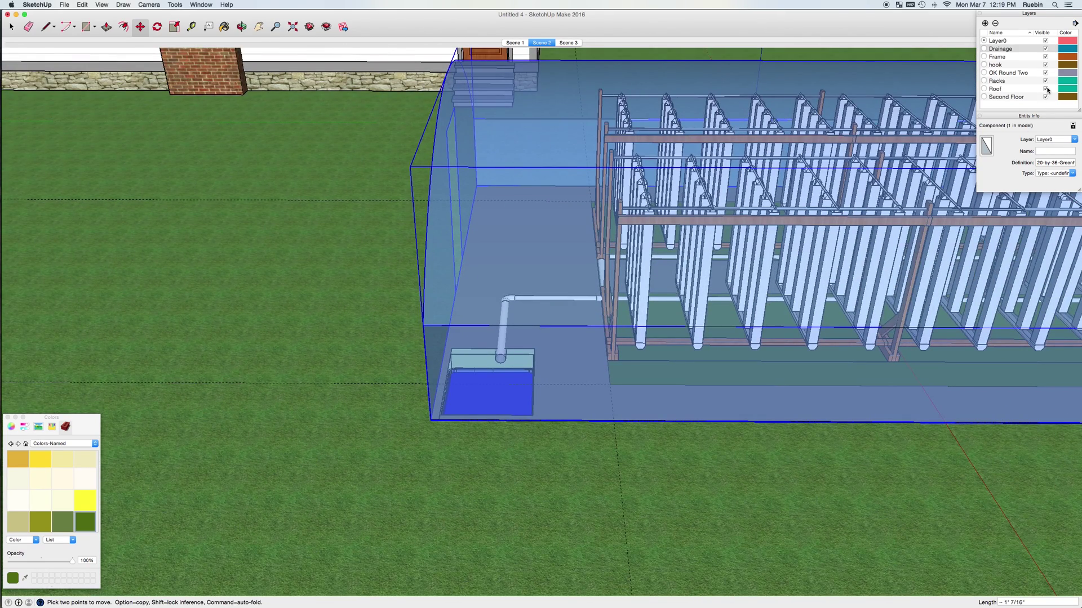
- Assign the greenhouse component to the Frame layer and hide that layer
key("space")
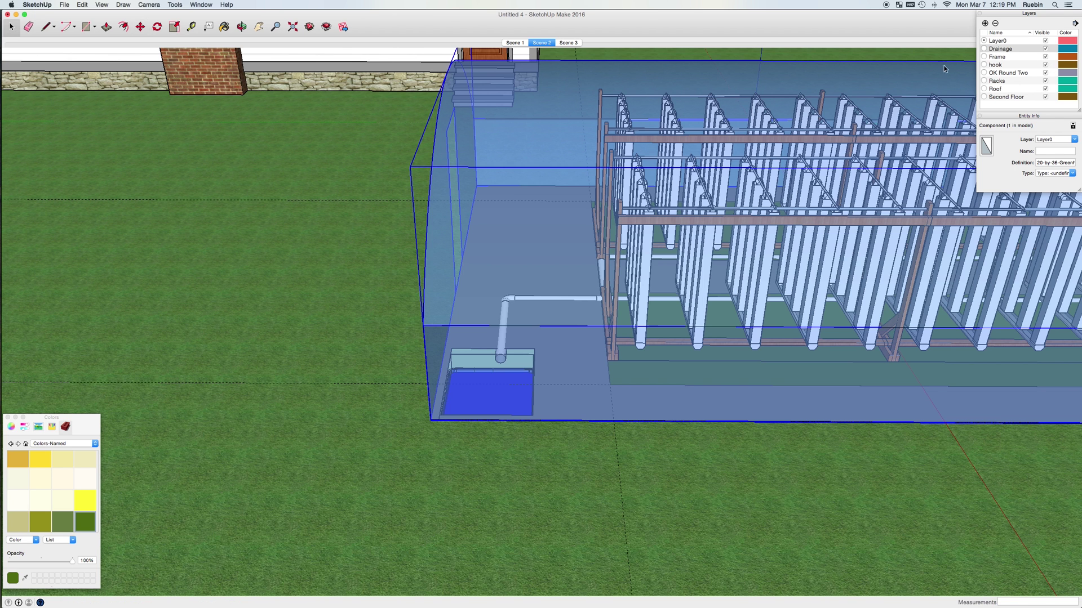
left_click(923, 119)
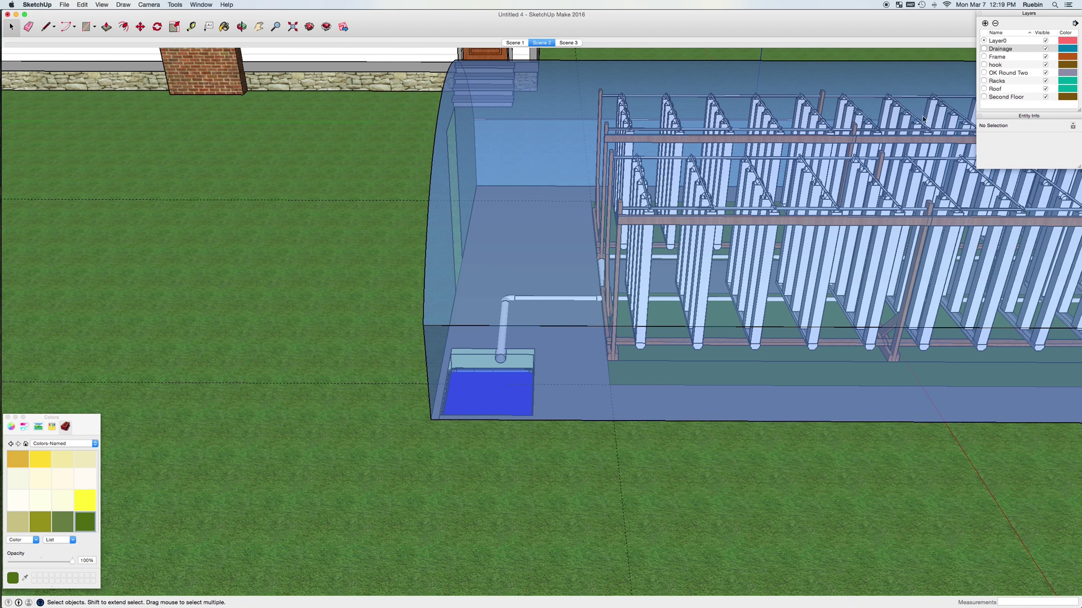
left_click(1046, 57)
left_click(1046, 57)
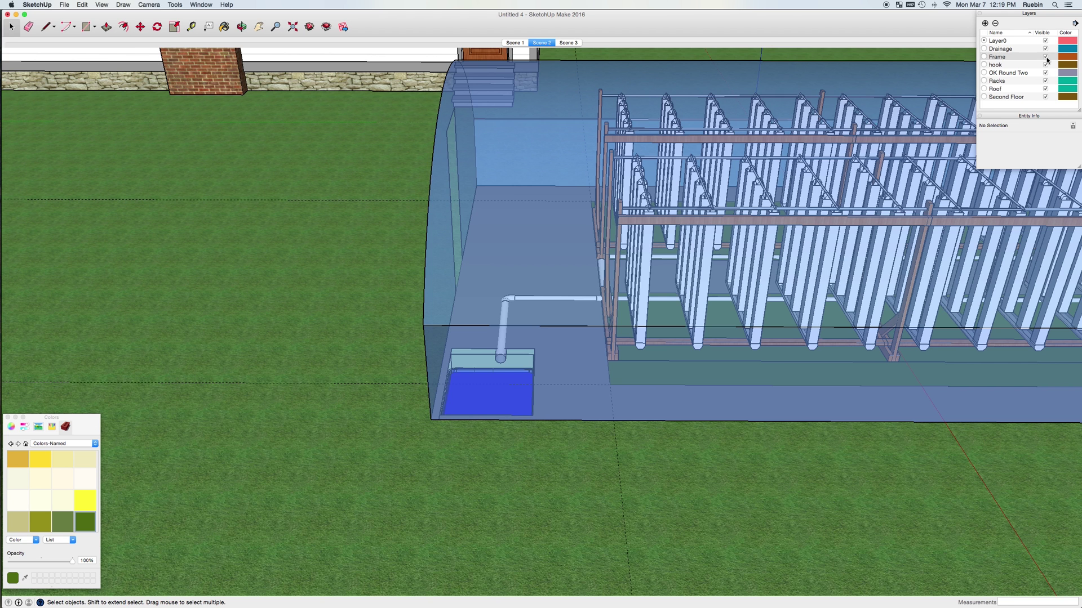
left_click(551, 125)
left_click(1074, 140)
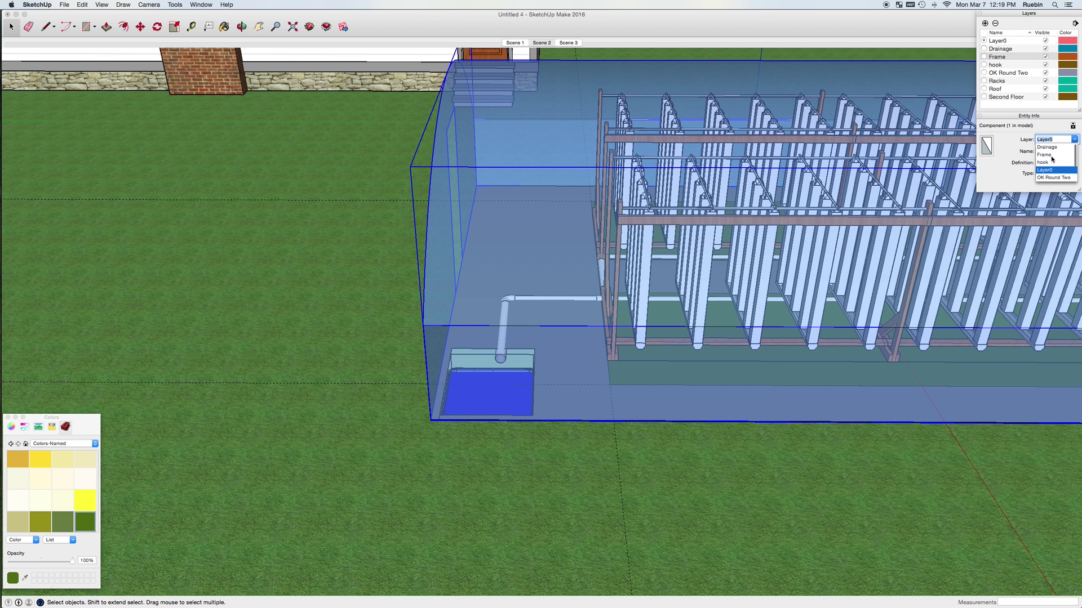
left_click(1045, 158)
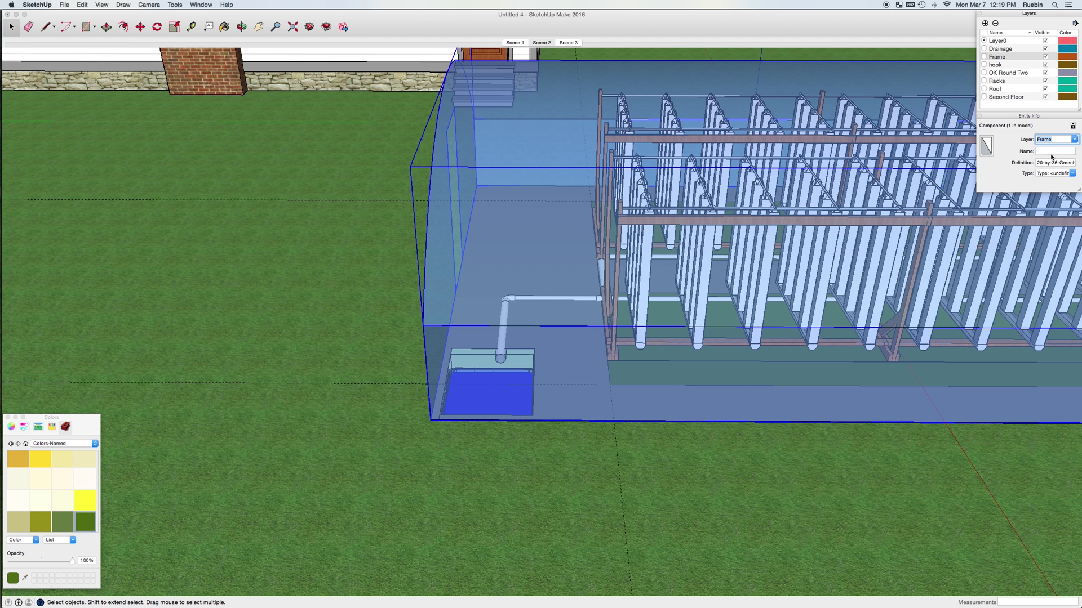
left_click(1046, 57)
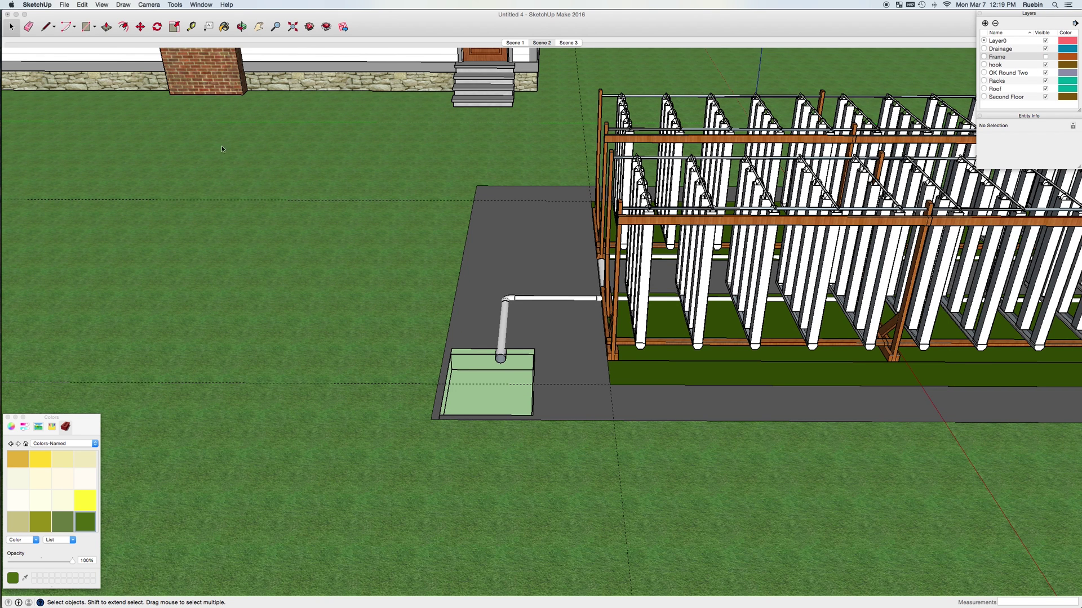
- Import workbench.skp and place it over the tank at the front corner of the concrete slab
left_click(70, 5)
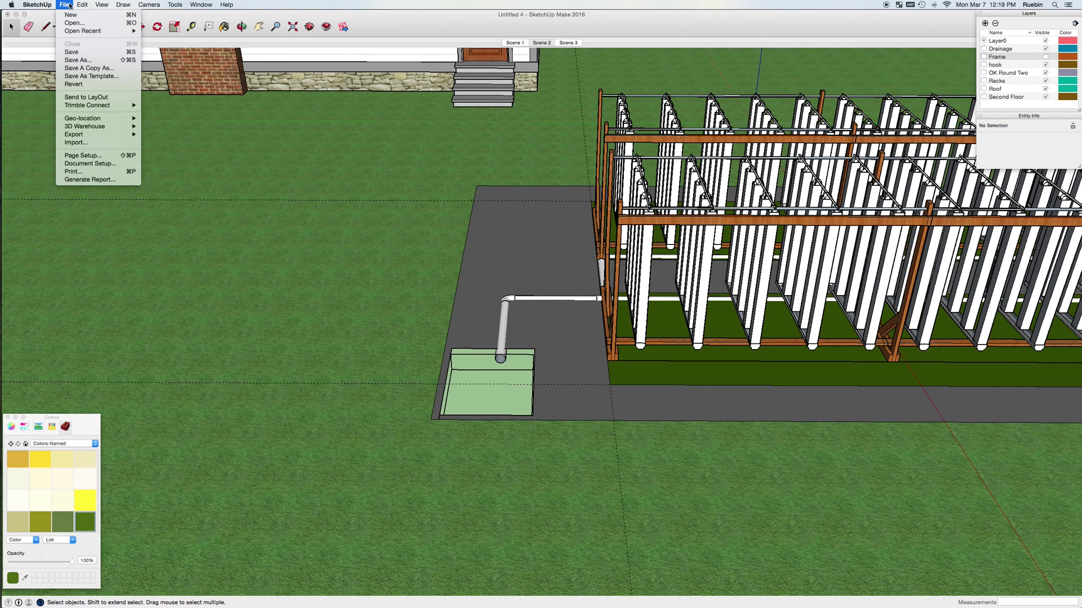
left_click(103, 148)
scroll(623, 183, "down", 2)
double_click(622, 184)
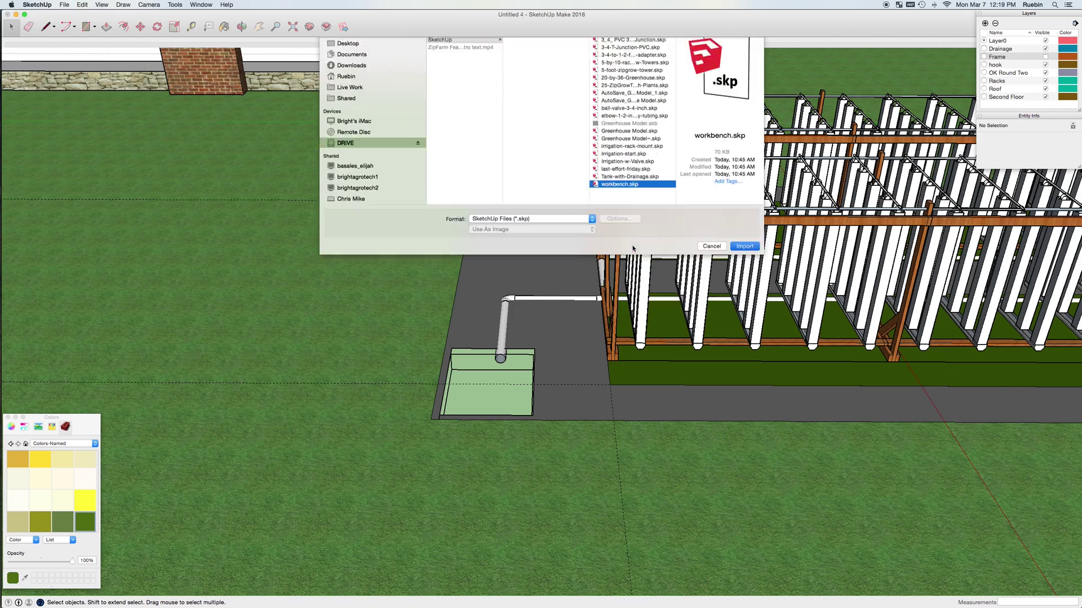
scroll(430, 428, "up", 5)
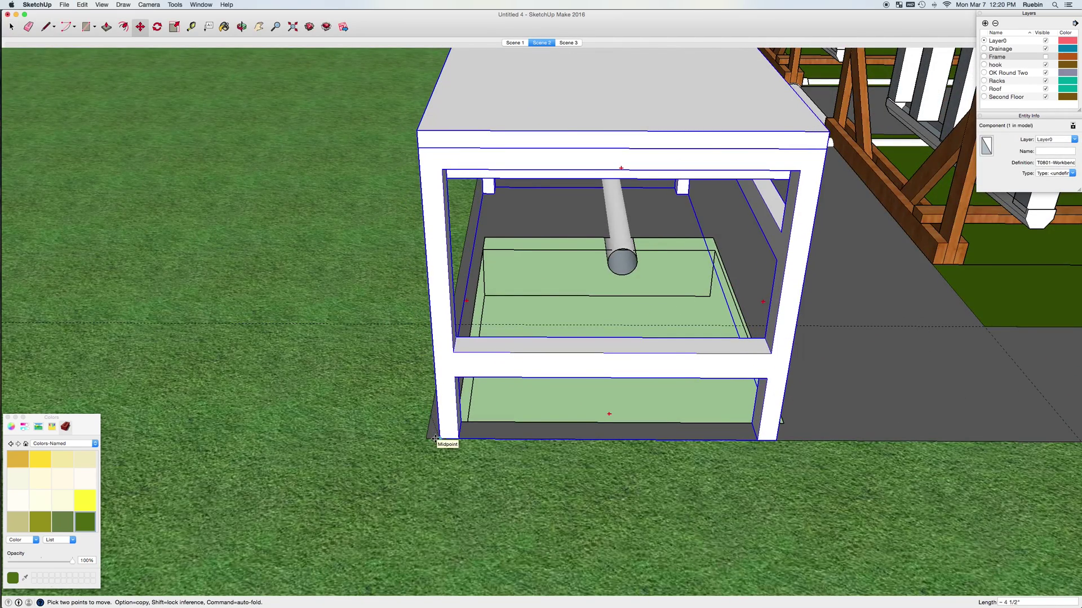
scroll(436, 480, "down", 4)
left_click(436, 480)
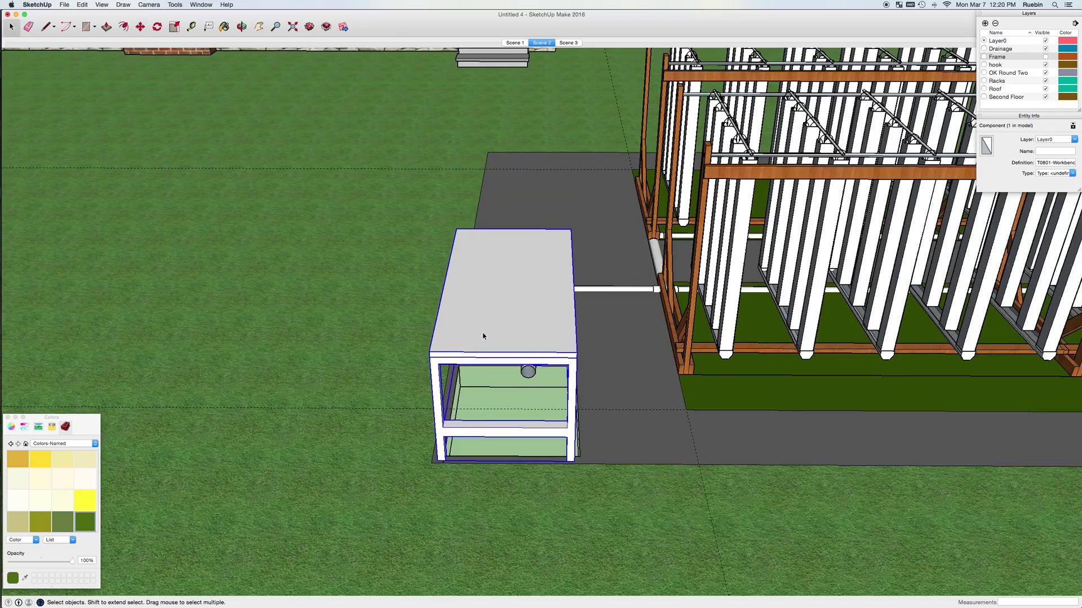
- Duplicate the workbench and place the copy at the slab's back end, on the house side
key("super+c")
key("super+v")
left_click(514, 162)
- Move the copied workbench by its bottom outer corner onto the slab's back corner, opposite the tank
middle_click_drag(514, 162, 479, 237)
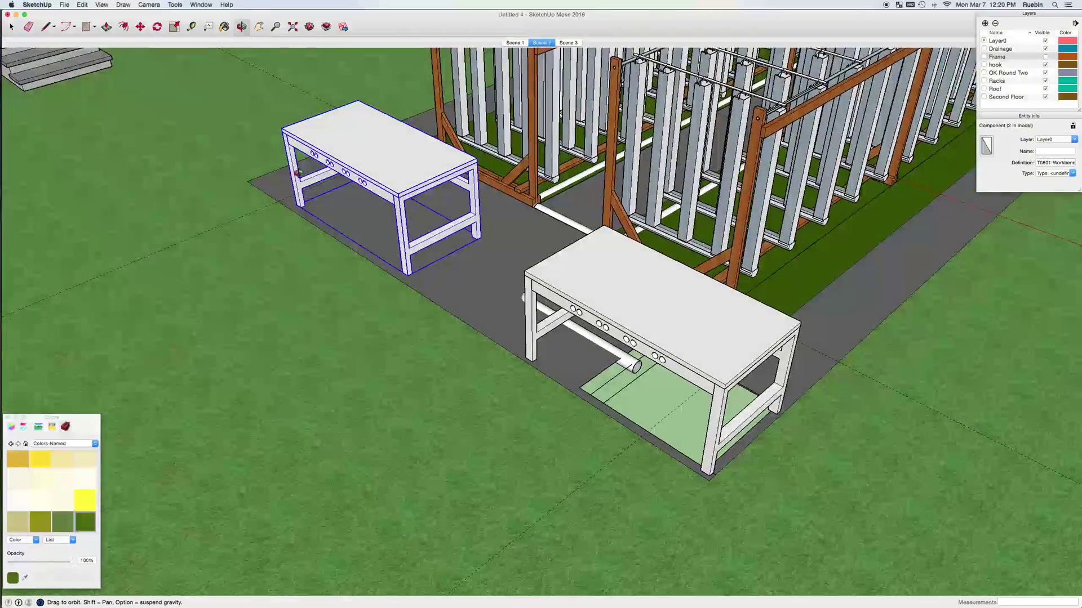
scroll(444, 280, "up", 5)
key("m")
left_click(573, 366)
left_click(438, 297)
key("space")
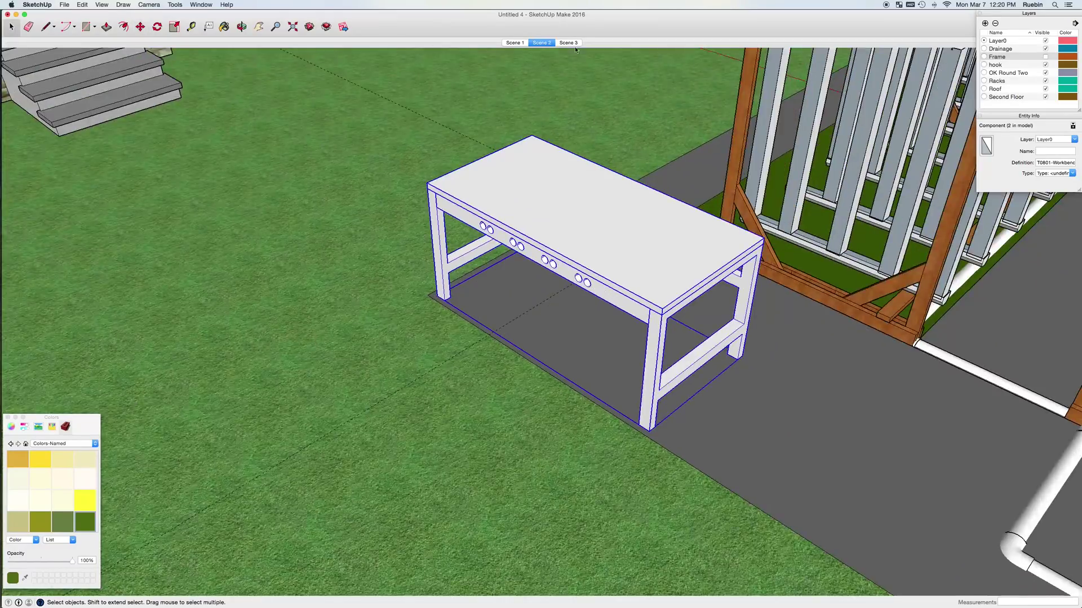
- Recall Scene 2 and delete the spare tower rack standing on the grass outside the greenhouse
left_click(541, 42)
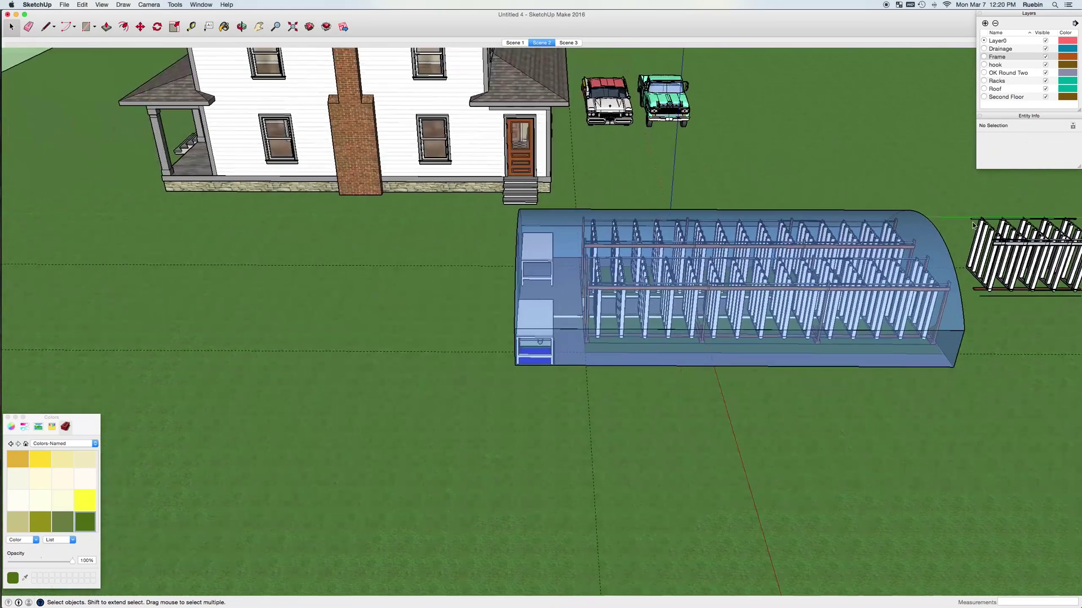
middle_click_drag(973, 225, 715, 222, "shift")
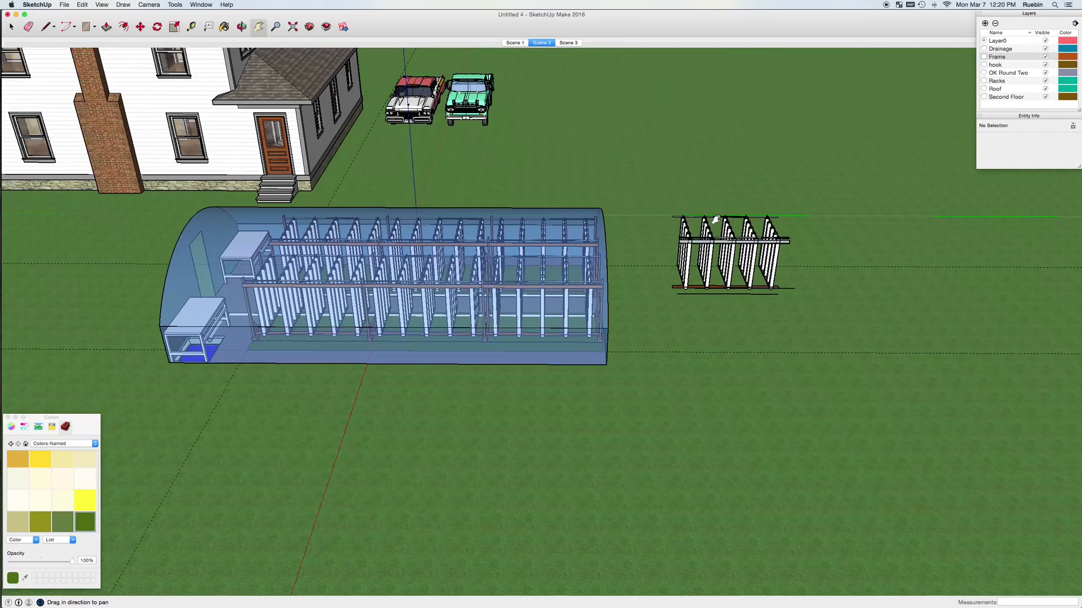
left_click_drag(659, 195, 822, 309)
key("Delete")
middle_click_drag(609, 307, 735, 345, "shift")
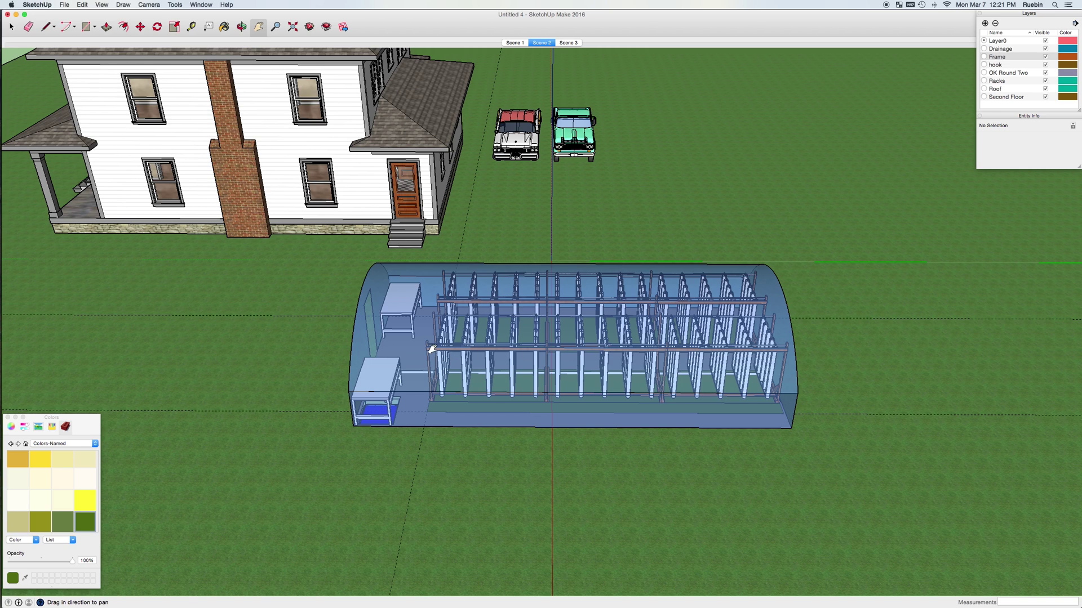
scroll(432, 349, "up", 5)
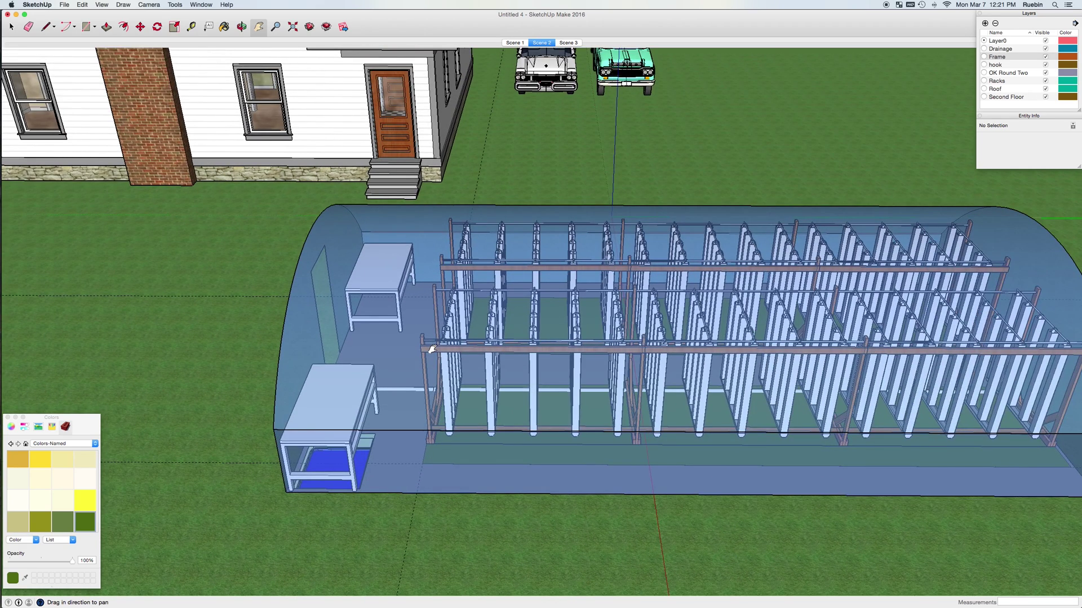